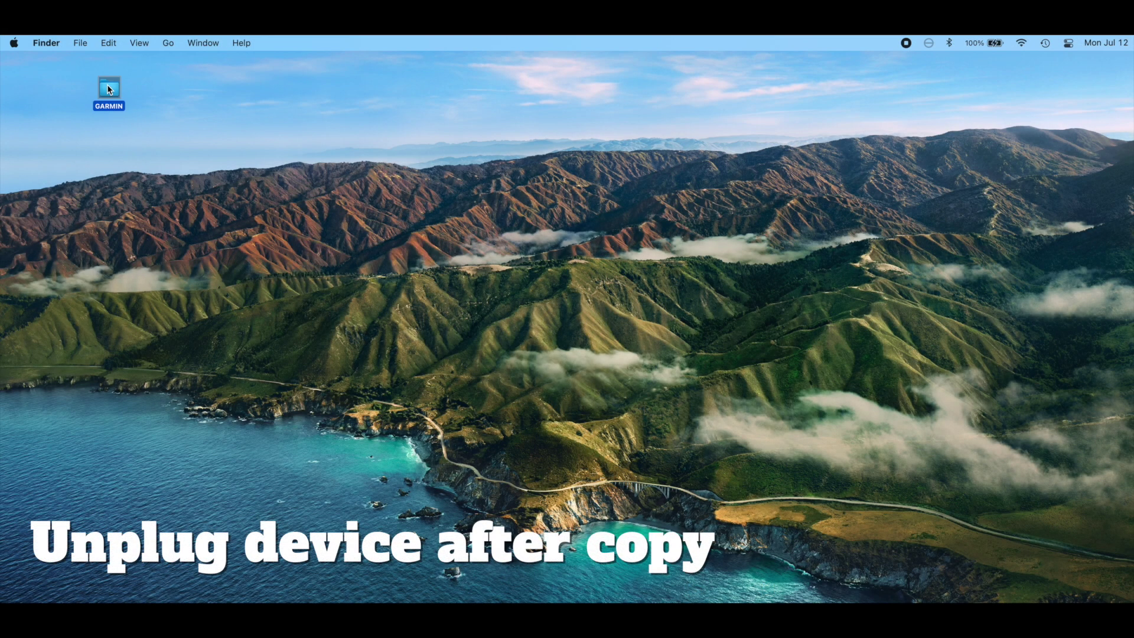
Check the largest map image files, gmapprom.img, gmapdem.img and D7753040A.img, in the desktop GARMIN folder's Garmin subfolder and close the window
{"action": "double_click", "coordinate": [107, 88]}
{"action": "double_click", "coordinate": [472, 286]}
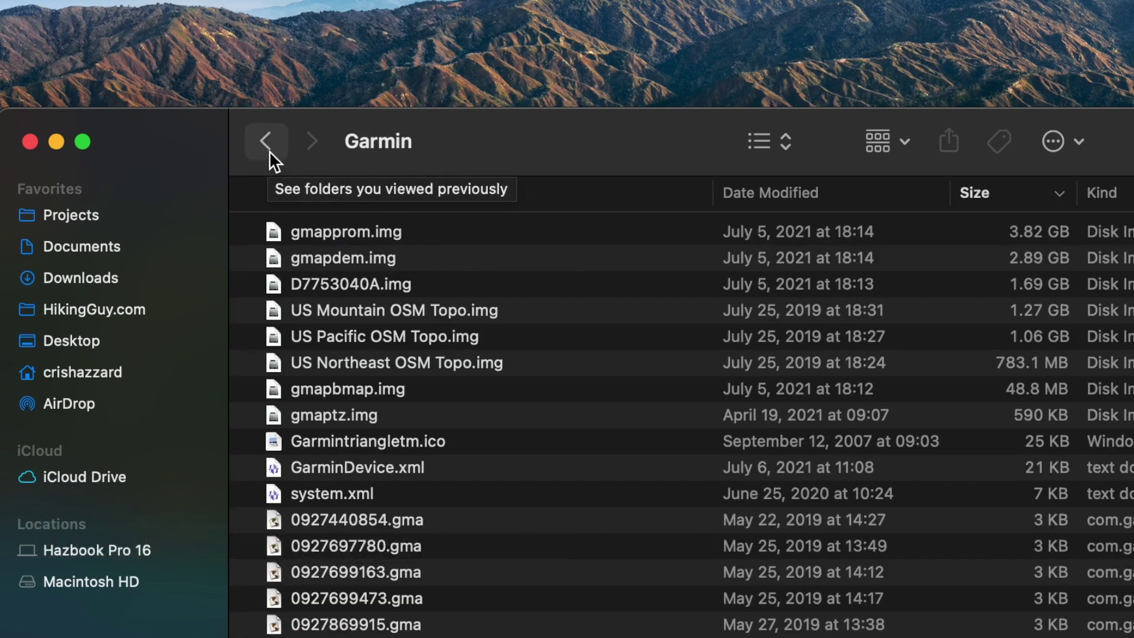
{"action": "left_click", "coordinate": [1022, 239]}
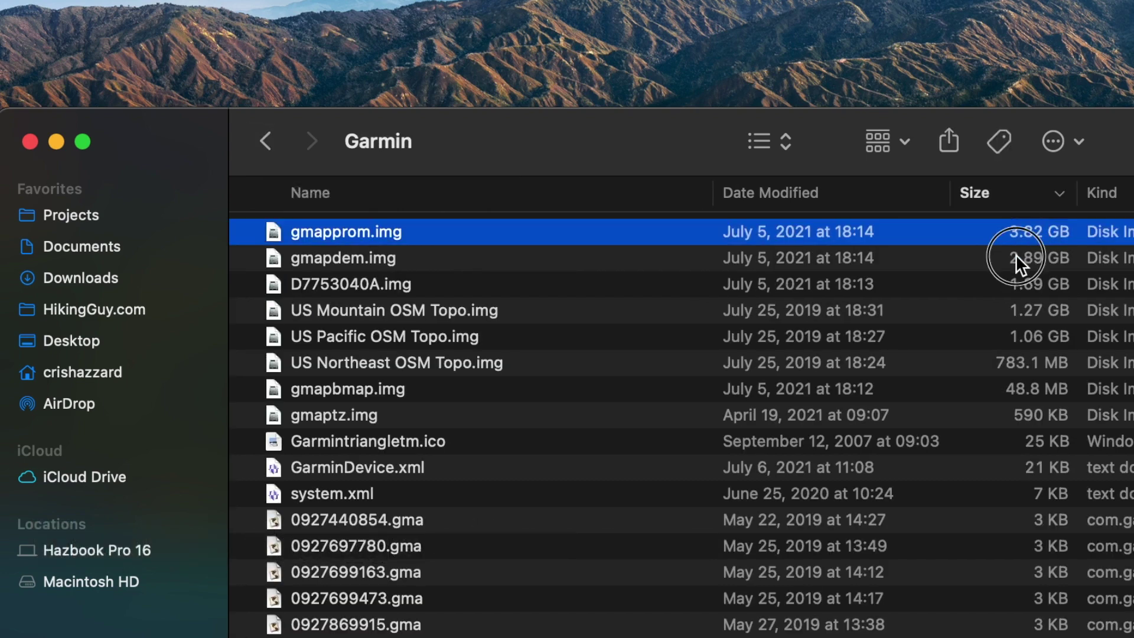
{"action": "left_click", "coordinate": [1016, 254]}
{"action": "left_click", "coordinate": [1011, 275]}
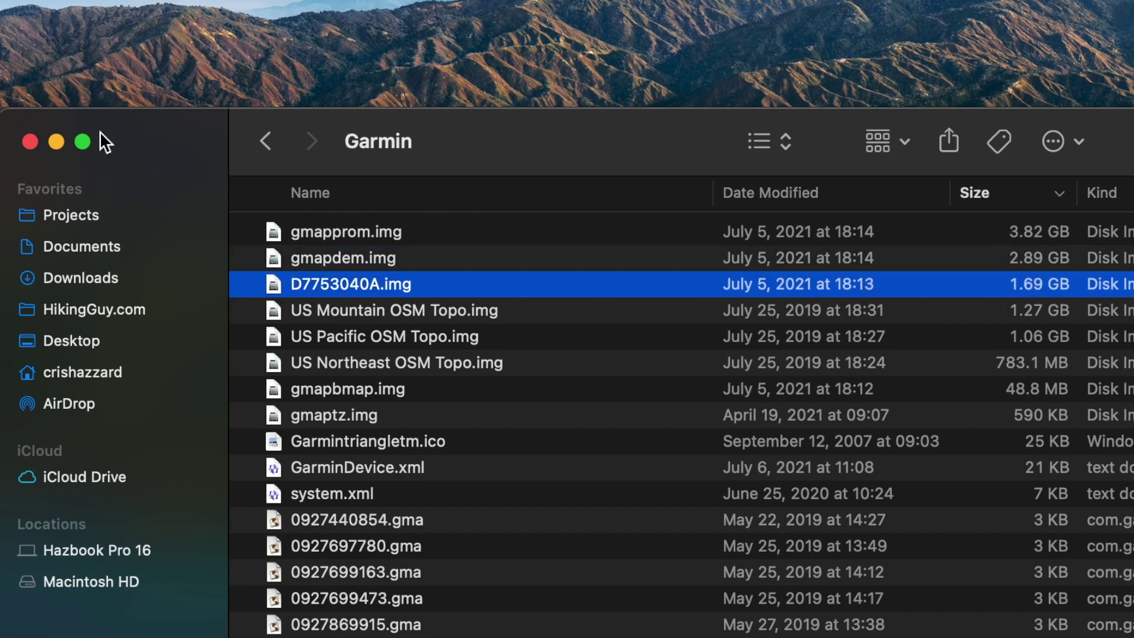
{"action": "left_click", "coordinate": [31, 141]}
Launch Disk Utility through a system search for "dis" and move its window higher on the desktop
{"action": "key", "text": "super+space"}
{"action": "type", "text": "ds"}
{"action": "key", "text": "BackSpace"}
{"action": "type", "text": "is"}
{"action": "key", "text": "Return"}
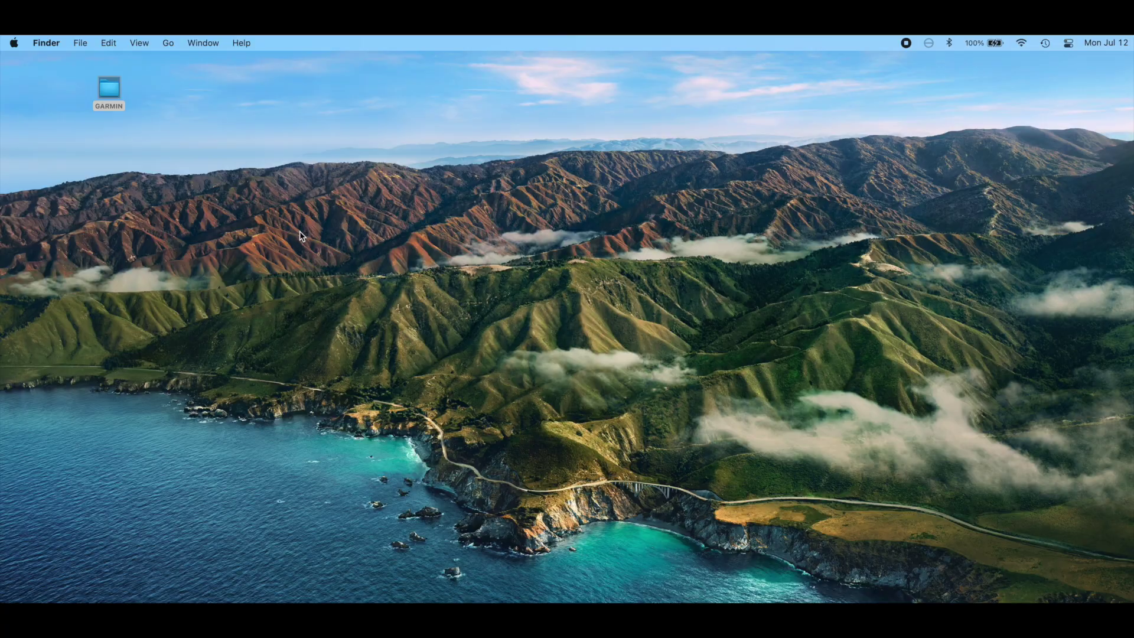
{"action": "left_click", "coordinate": [297, 235]}
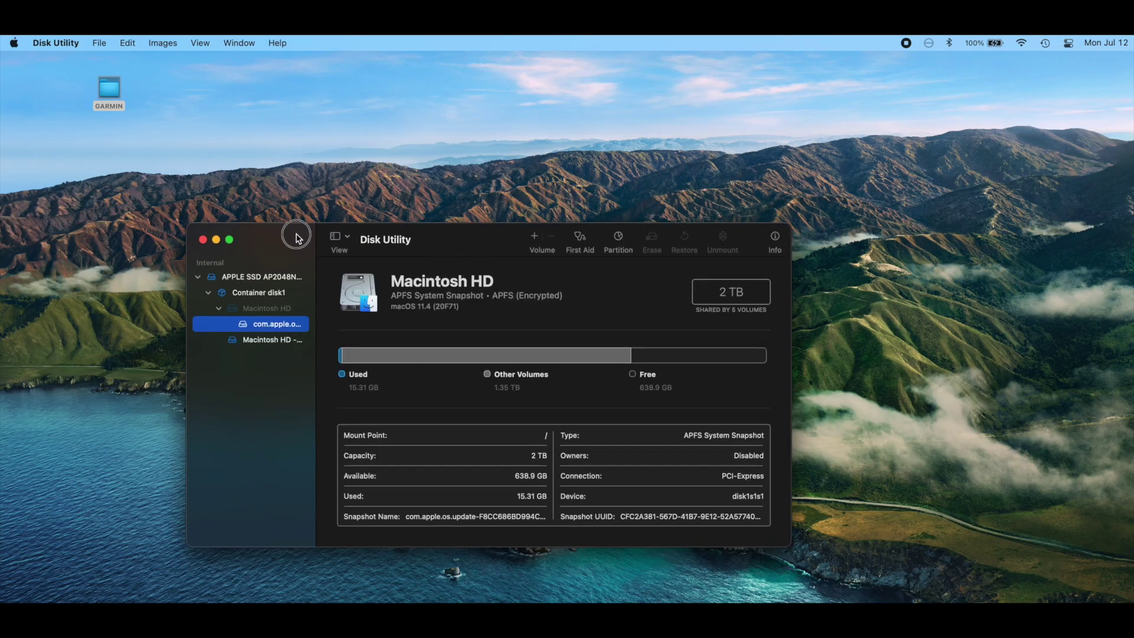
{"action": "left_click_drag", "start_coordinate": [296, 238], "coordinate": [272, 162]}
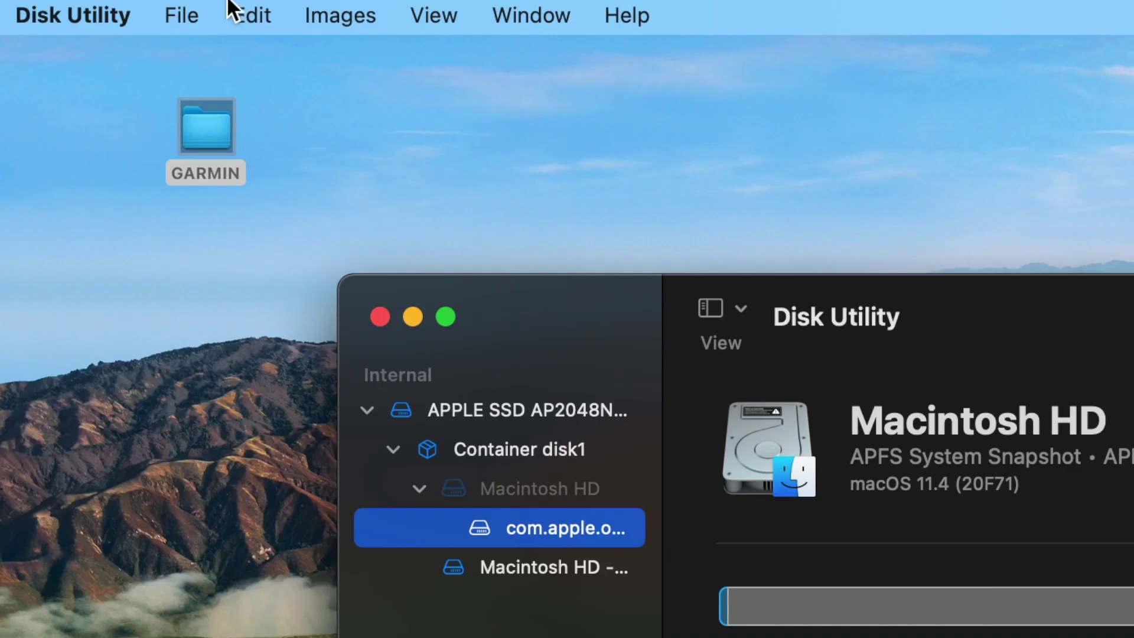
Start a new disk image from a folder, choosing the GARMIN folder on the Desktop as the source
{"action": "left_click", "coordinate": [98, 39]}
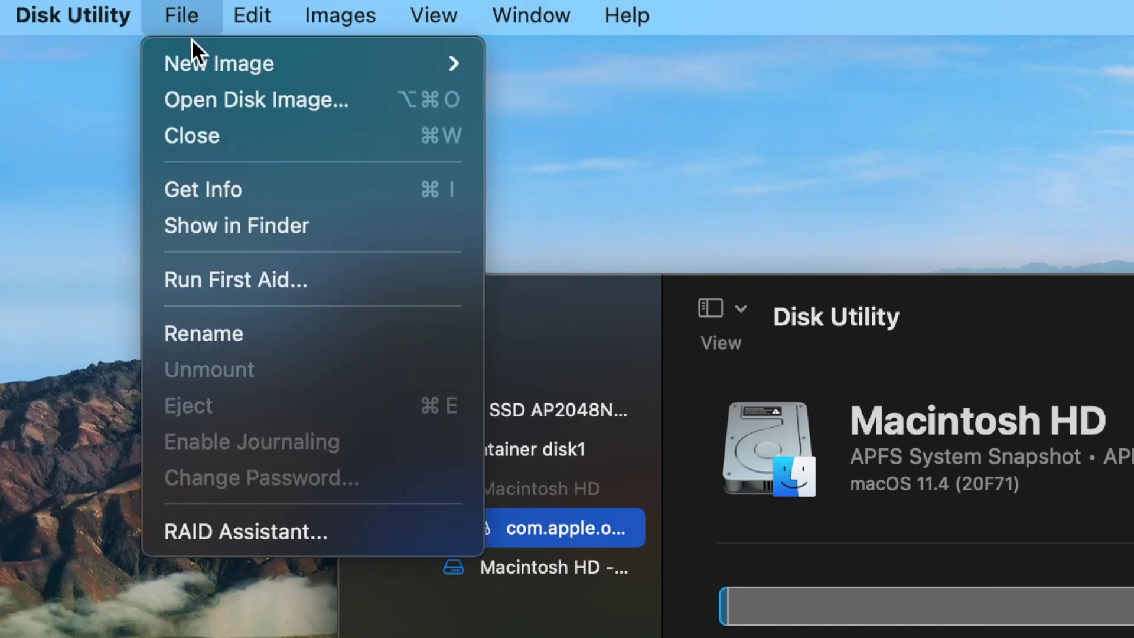
{"action": "mouse_move", "coordinate": [196, 64]}
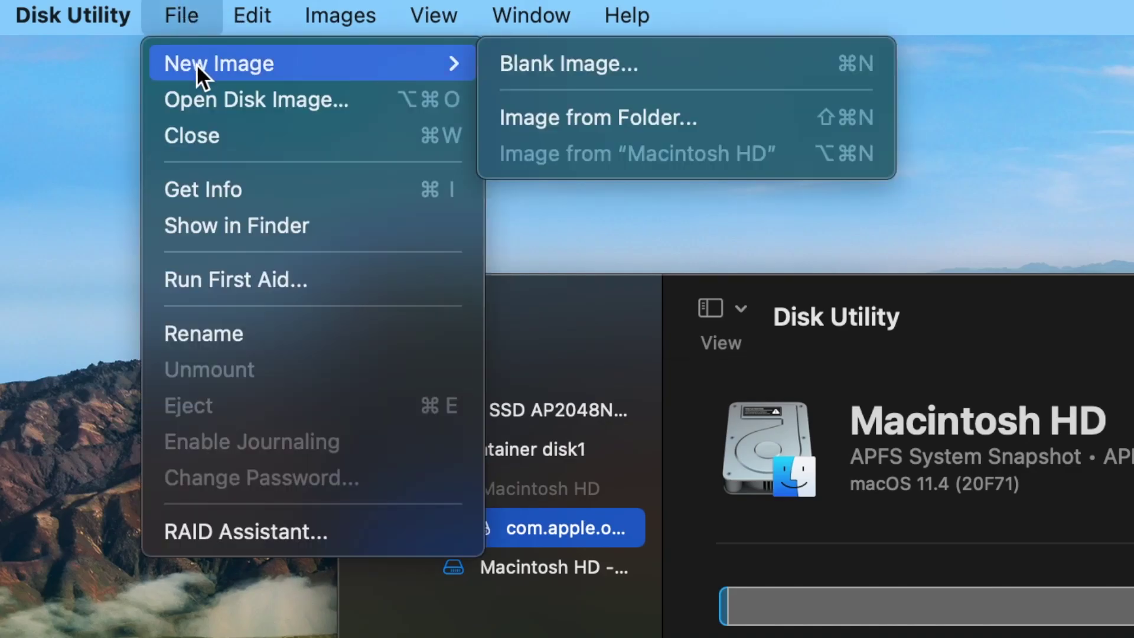
{"action": "left_click", "coordinate": [544, 104]}
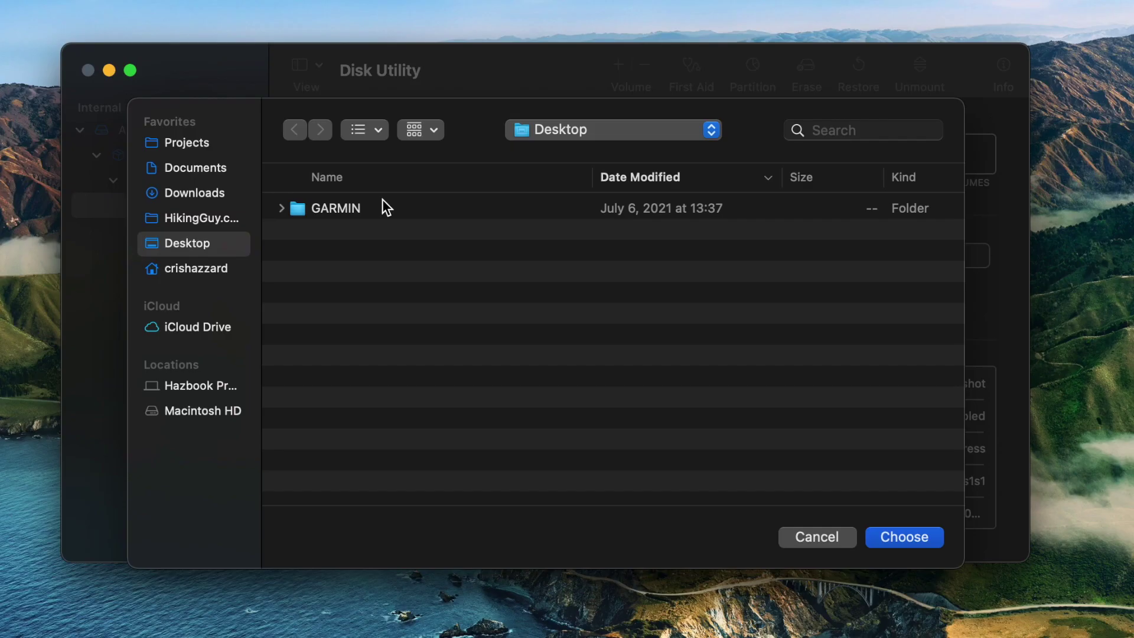
{"action": "left_click", "coordinate": [402, 209]}
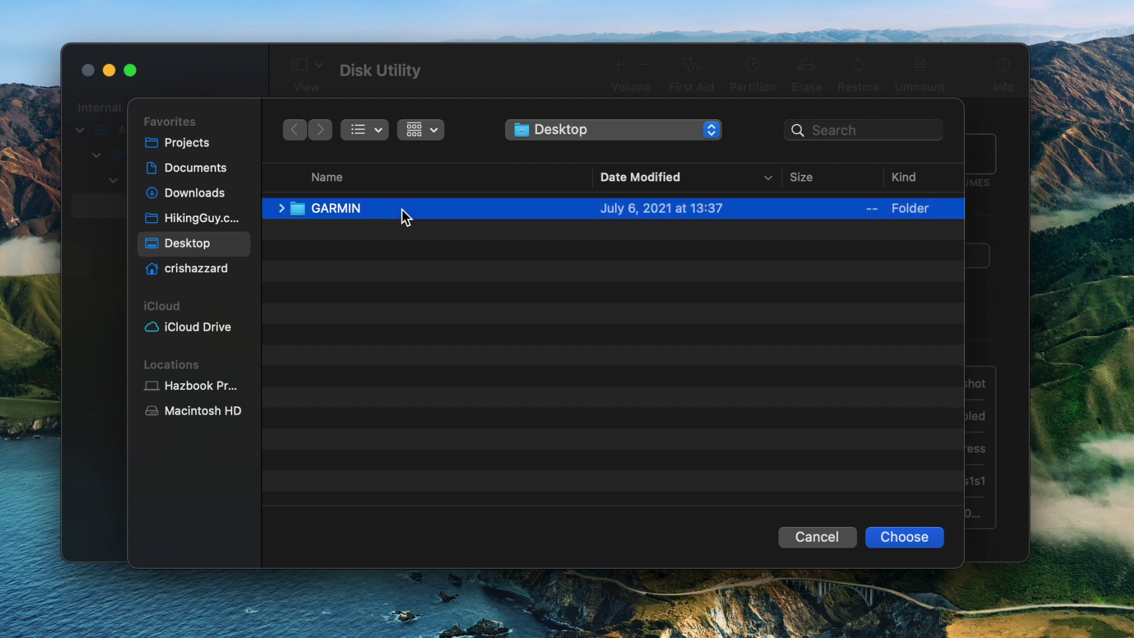
{"action": "left_click", "coordinate": [930, 539]}
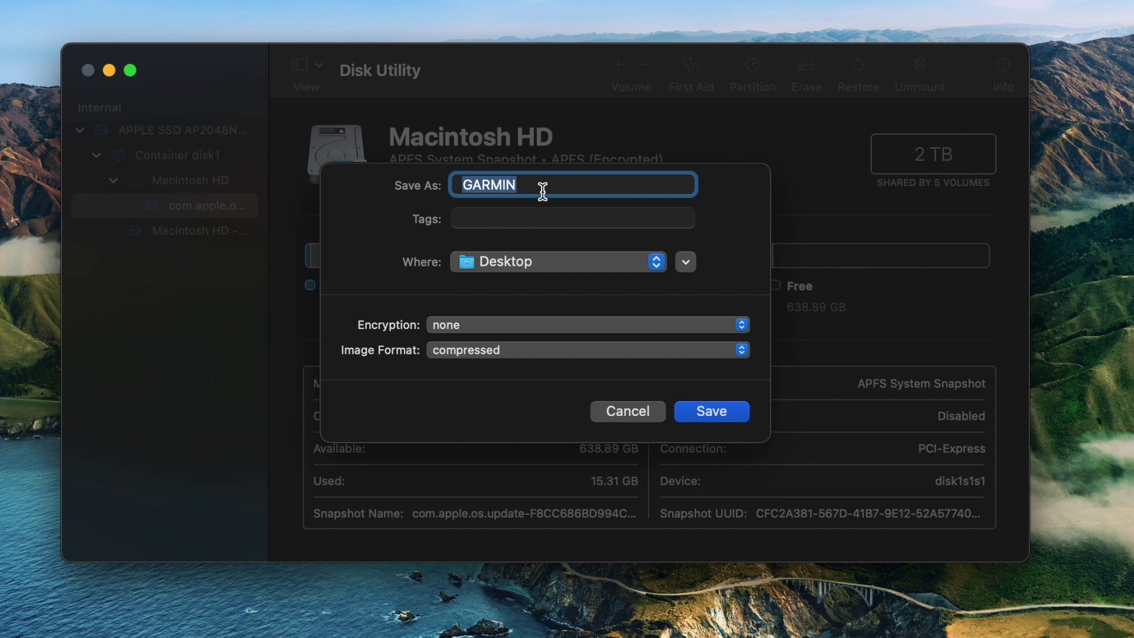
Save the disk image as GARMIN on the Desktop with no encryption and compressed format, and dismiss the completed operation
{"action": "left_click", "coordinate": [554, 258]}
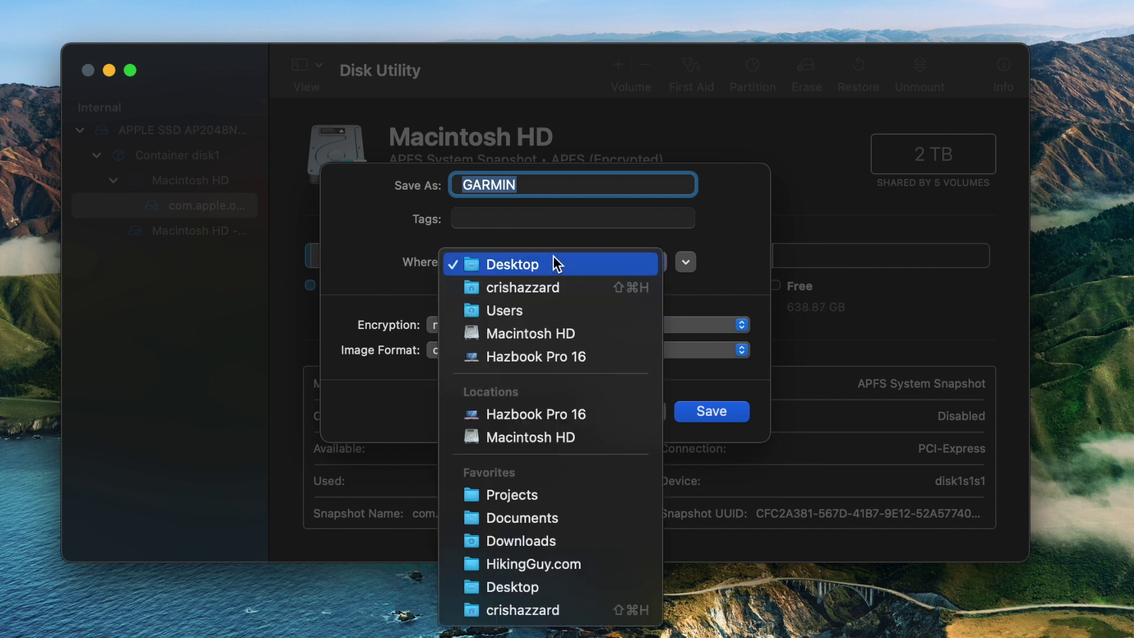
{"action": "left_click", "coordinate": [730, 258]}
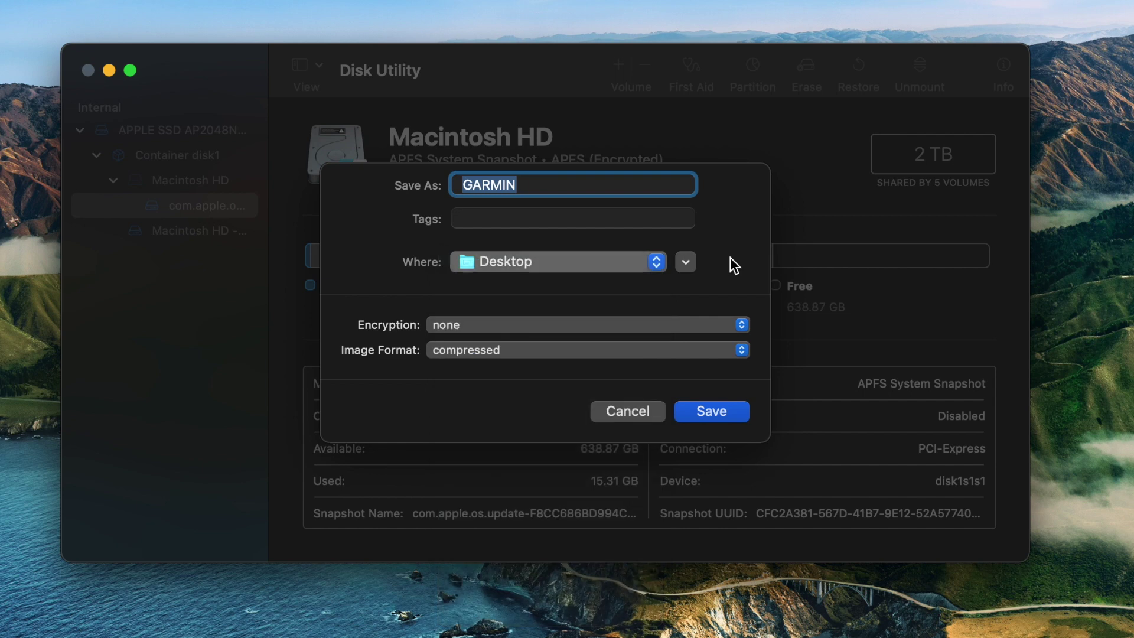
{"action": "left_click", "coordinate": [715, 411]}
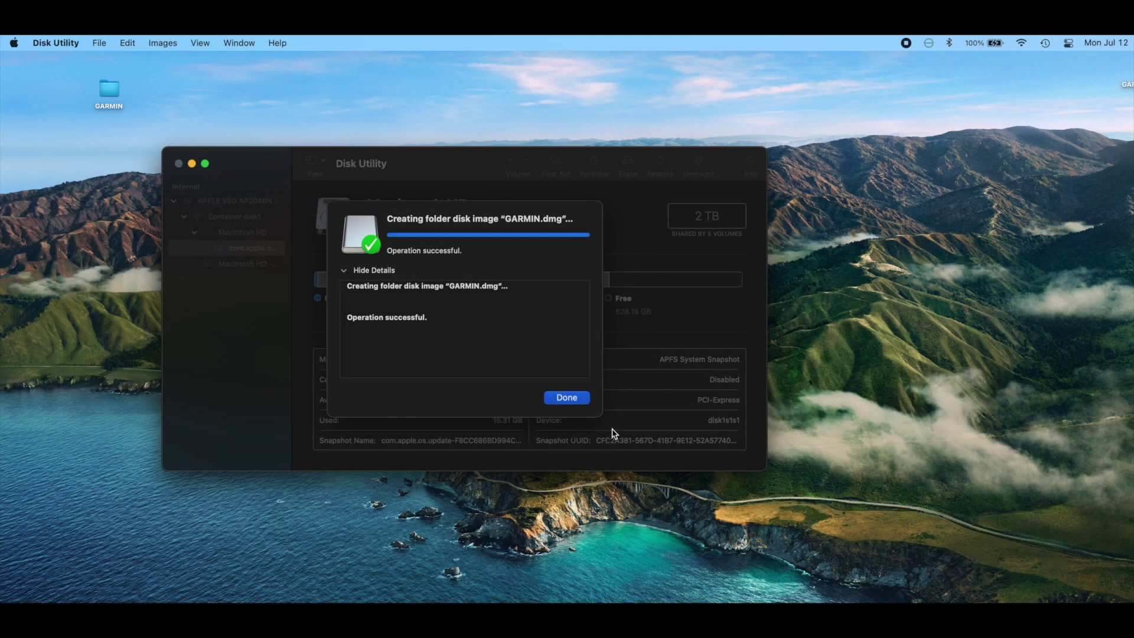
{"action": "left_click", "coordinate": [567, 397]}
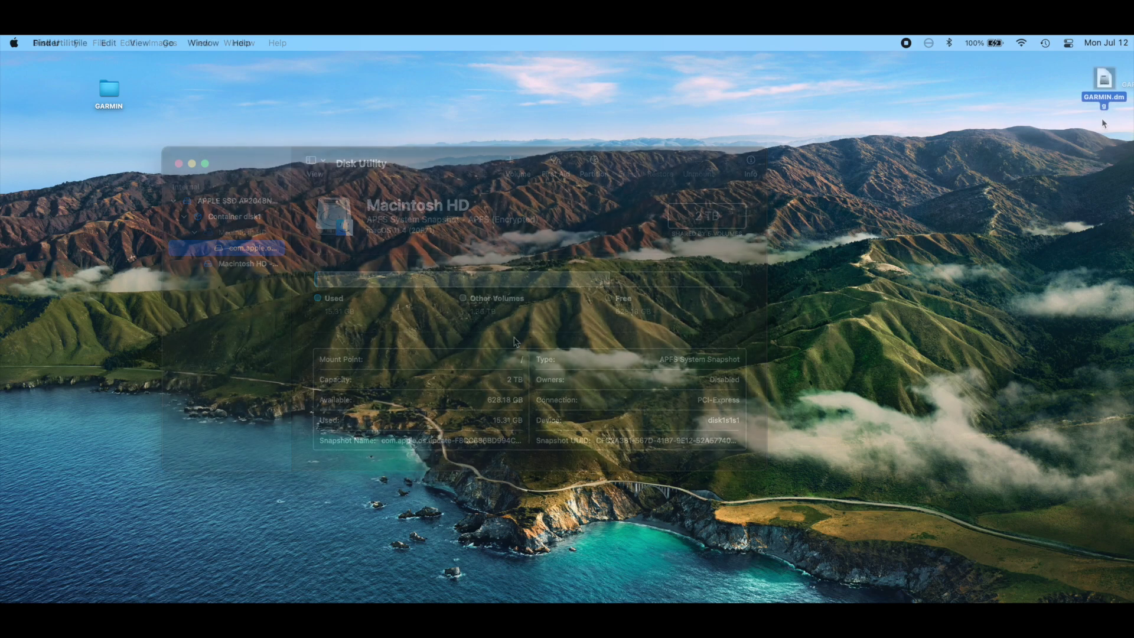
Move GARMIN.dmg toward the middle of the desktop, mount it and view the GARMIN volume in Finder
{"action": "left_click_drag", "start_coordinate": [1104, 80], "coordinate": [500, 85]}
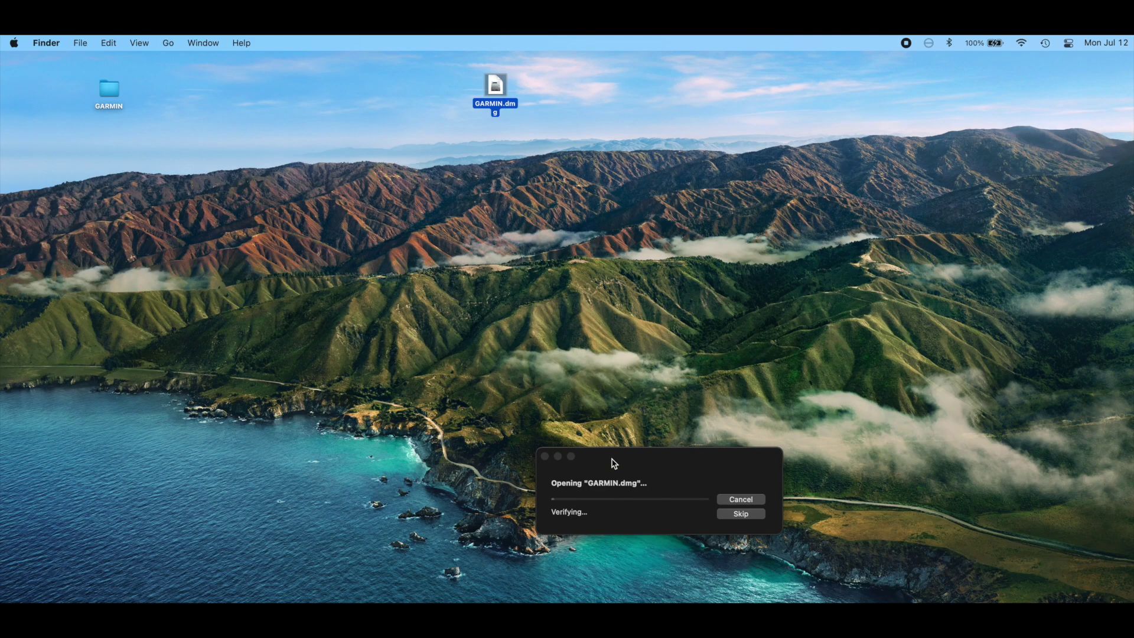
{"action": "left_click_drag", "start_coordinate": [611, 457], "coordinate": [486, 150]}
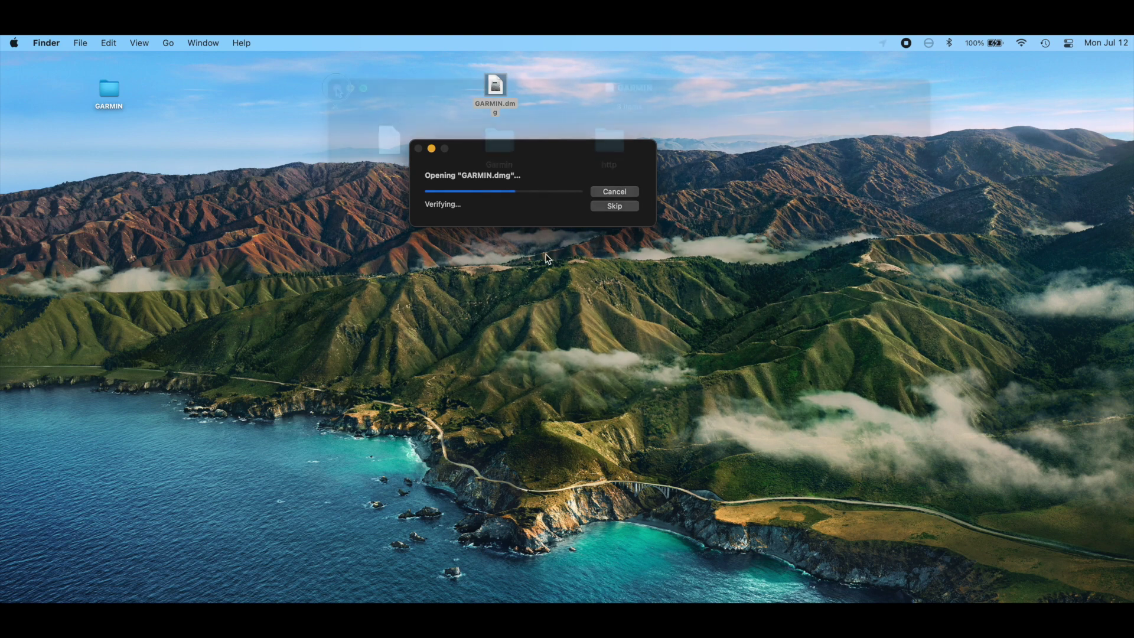
{"action": "left_click_drag", "start_coordinate": [391, 601], "coordinate": [356, 99]}
{"action": "left_click", "coordinate": [324, 339]}
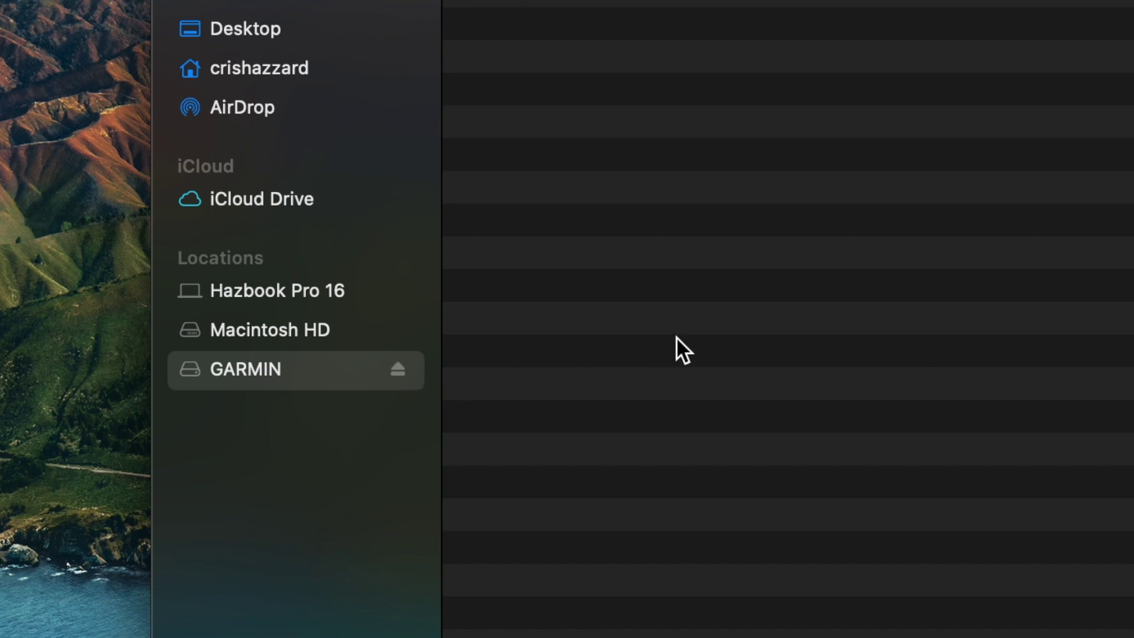
Launch BaseCamp and select the second TopoActive Americas map under the GPSMAP 66i's Charts
{"action": "key", "text": "super+space"}
{"action": "type", "text": "base"}
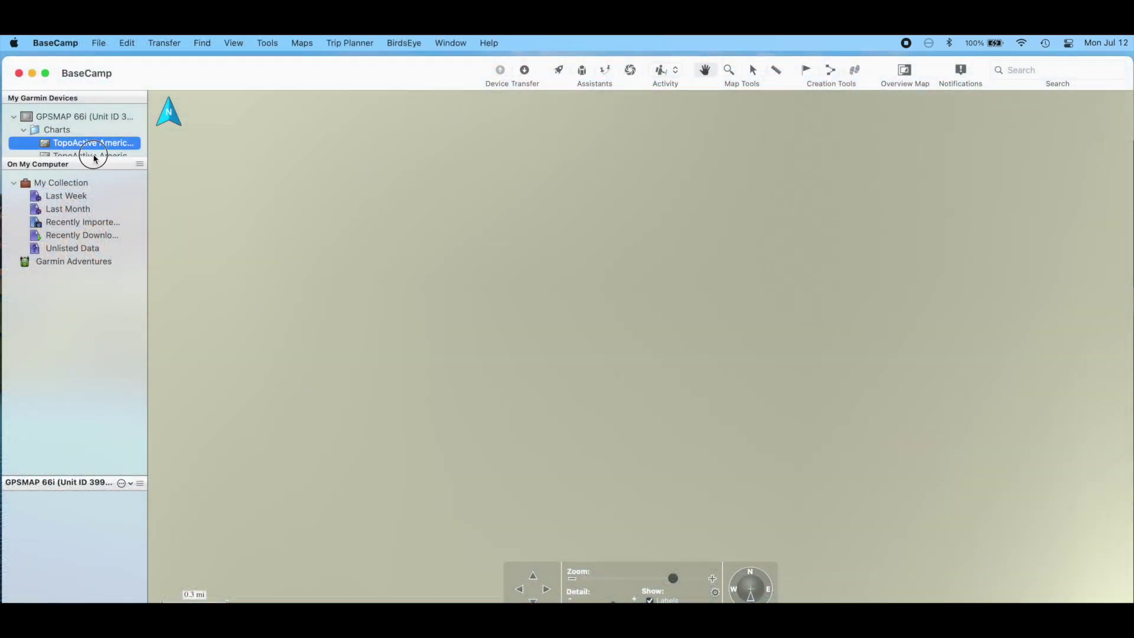
{"action": "left_click", "coordinate": [94, 156]}
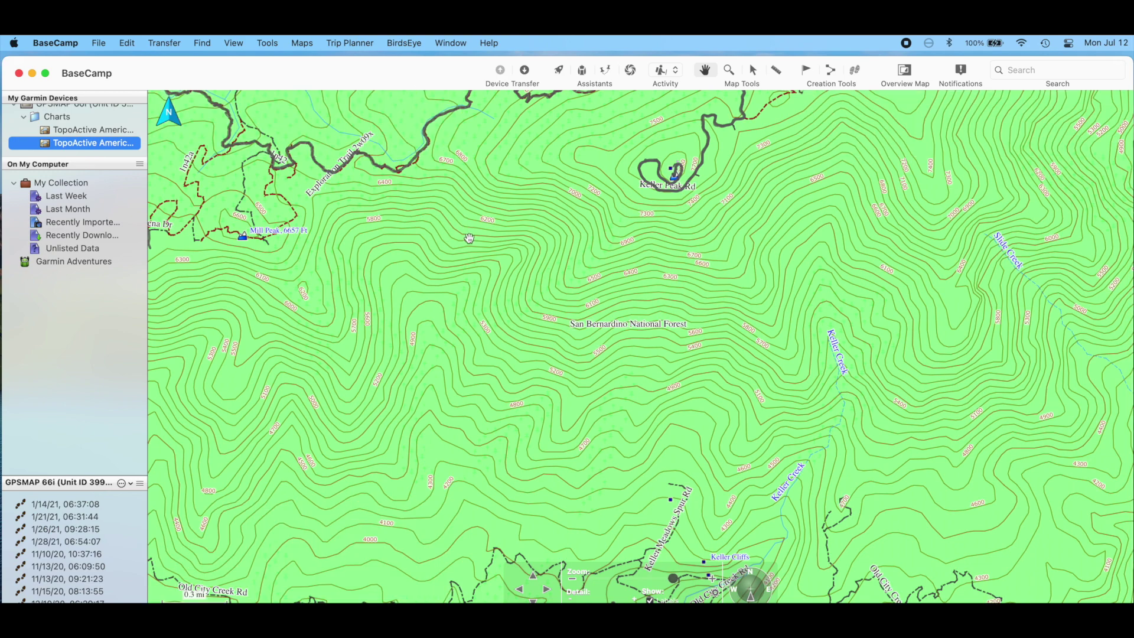
Examine the trails, roads and contours around Keller Peak and Mill Peak on the topo map, and quit BaseCamp
{"action": "left_click_drag", "start_coordinate": [469, 238], "coordinate": [487, 298]}
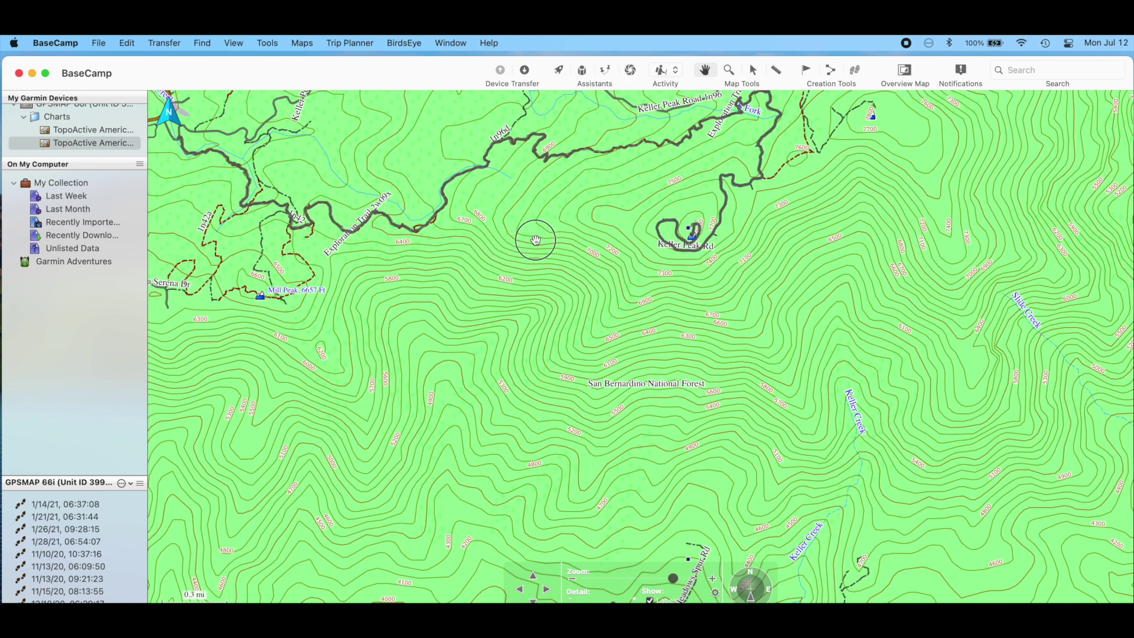
{"action": "left_click_drag", "start_coordinate": [533, 236], "coordinate": [554, 263]}
{"action": "left_click_drag", "start_coordinate": [519, 182], "coordinate": [504, 216]}
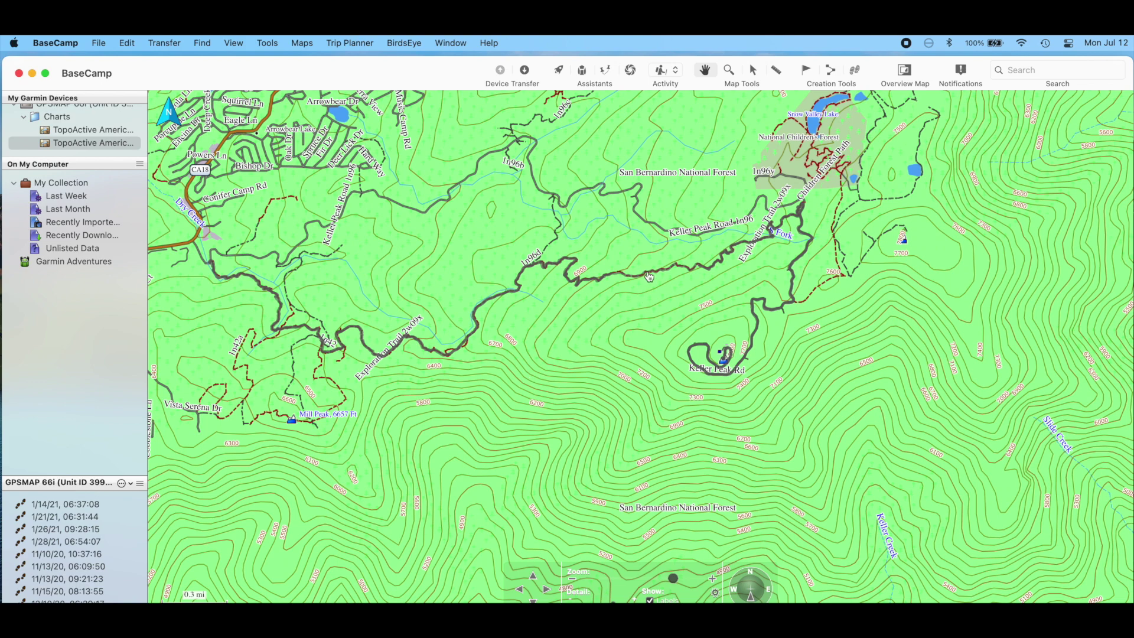
{"action": "left_click", "coordinate": [320, 283]}
{"action": "left_click_drag", "start_coordinate": [319, 283], "coordinate": [425, 283]}
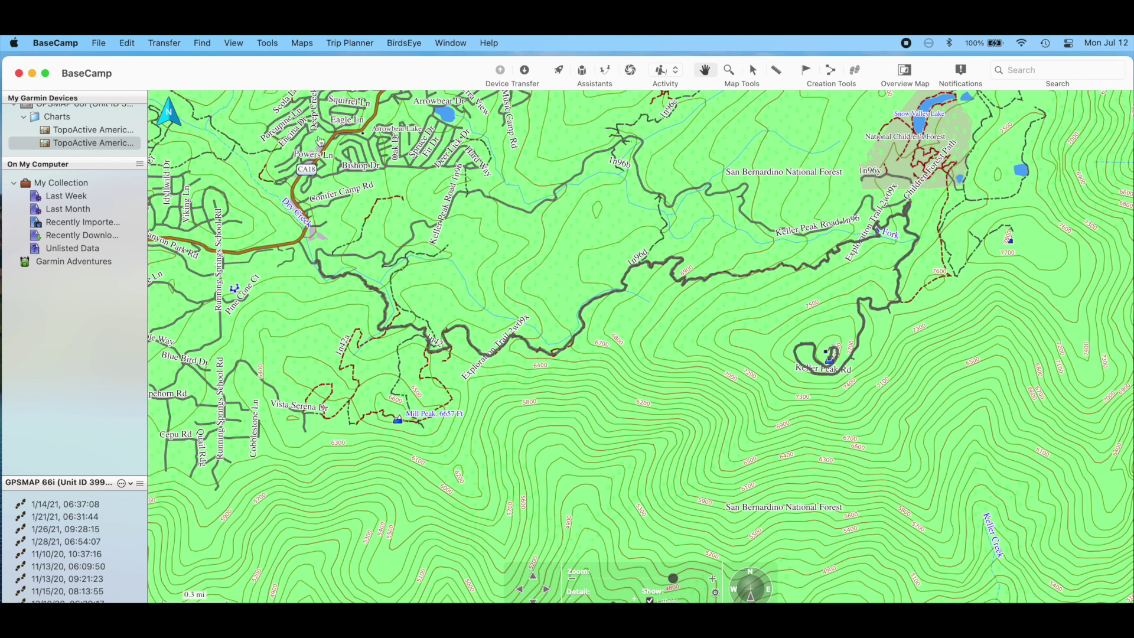
{"action": "mouse_move", "coordinate": [266, 190]}
{"action": "mouse_move", "coordinate": [256, 223]}
{"action": "key", "text": "super+q"}
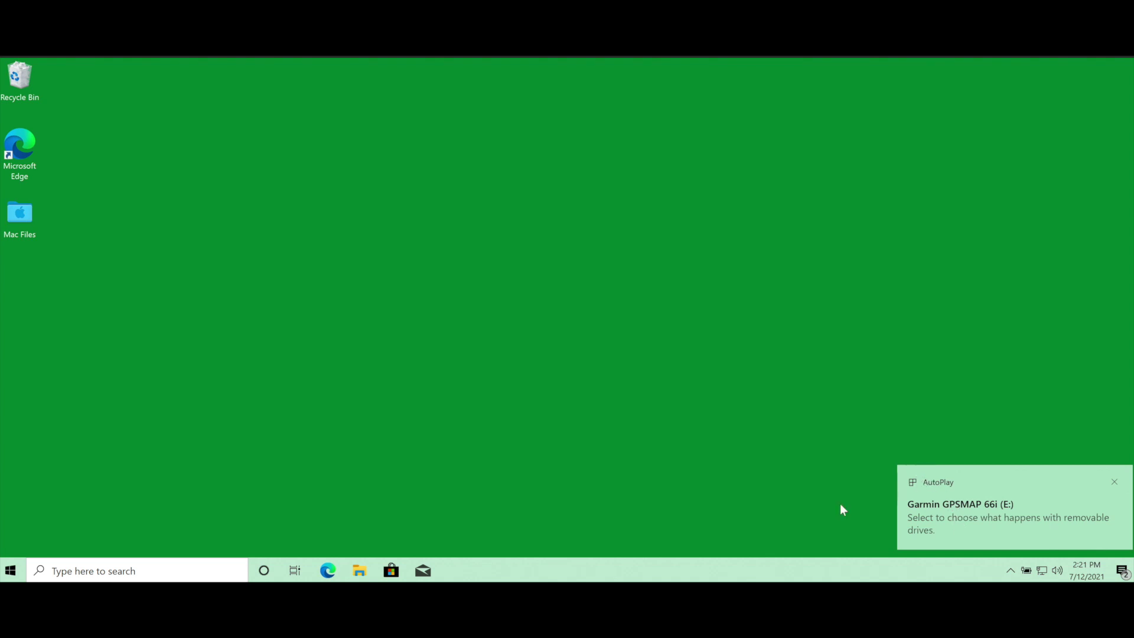
Switch to File Explorer in Windows and open the Garmin GPSMAP 66i (E:) drive
{"action": "left_click", "coordinate": [360, 571]}
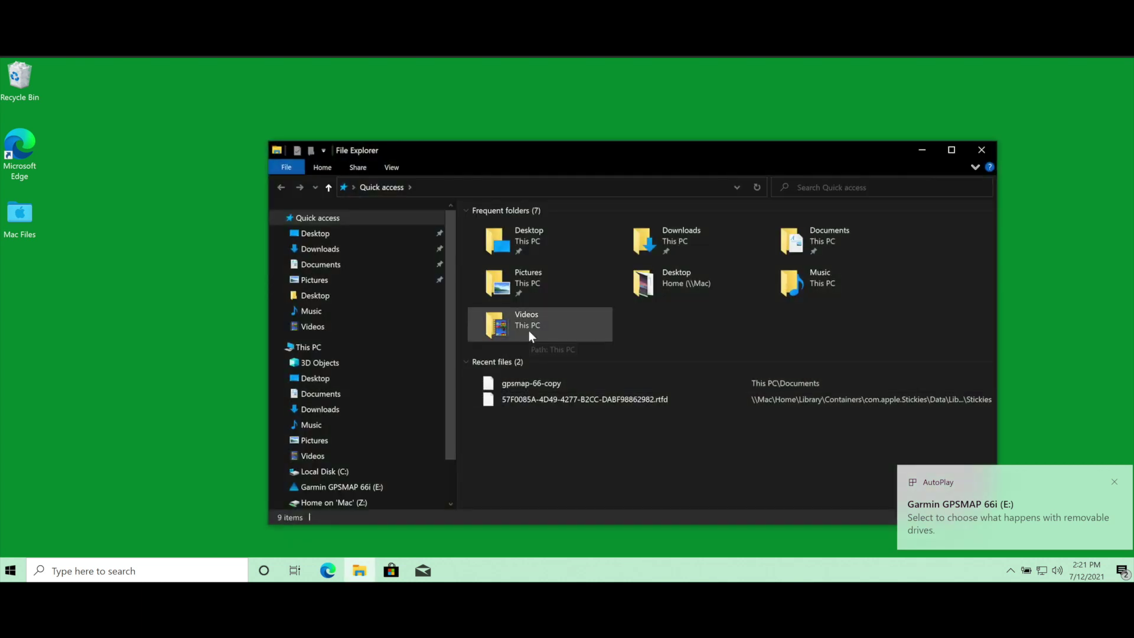
{"action": "left_click", "coordinate": [353, 488]}
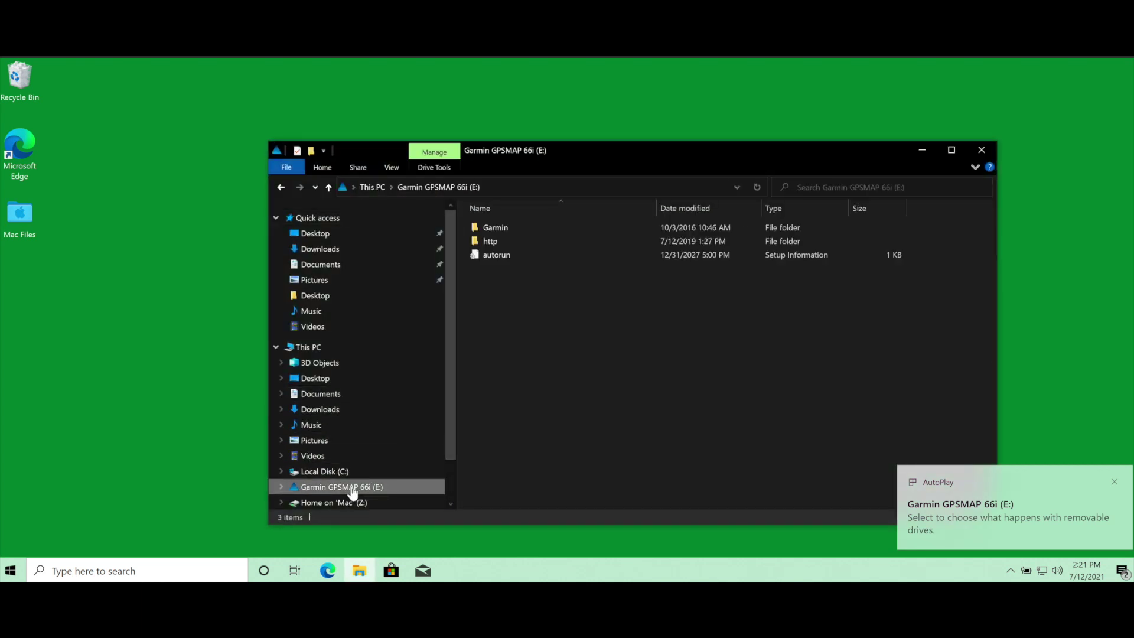
Create a folder named GARMIN on the Windows desktop and place it below the Mac Files icon
{"action": "left_click", "coordinate": [138, 322]}
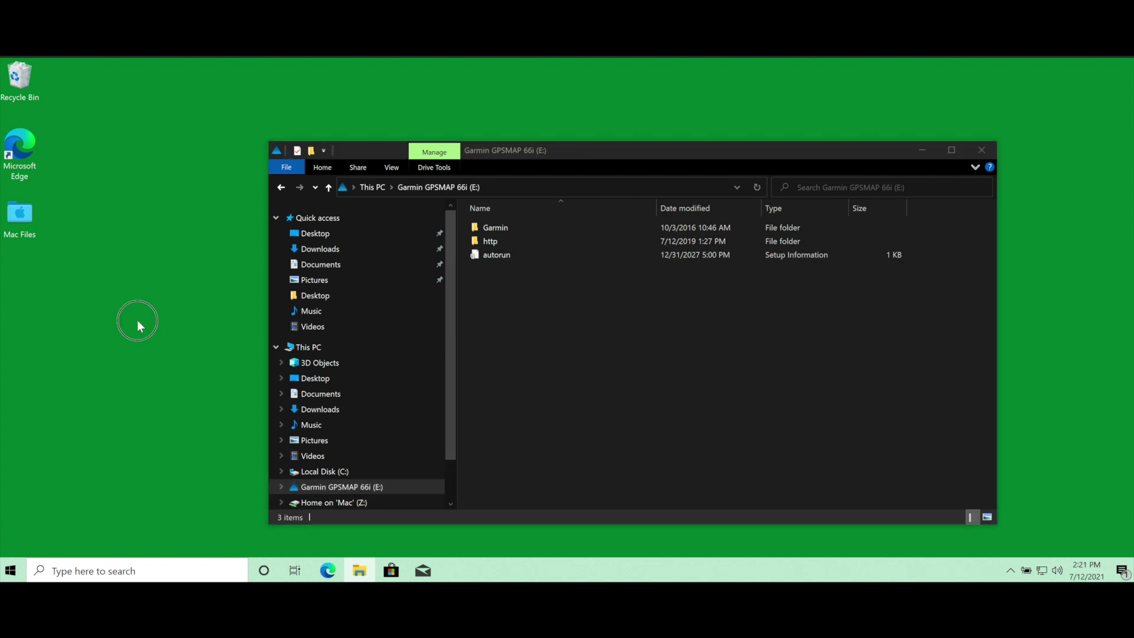
{"action": "right_click", "coordinate": [87, 324]}
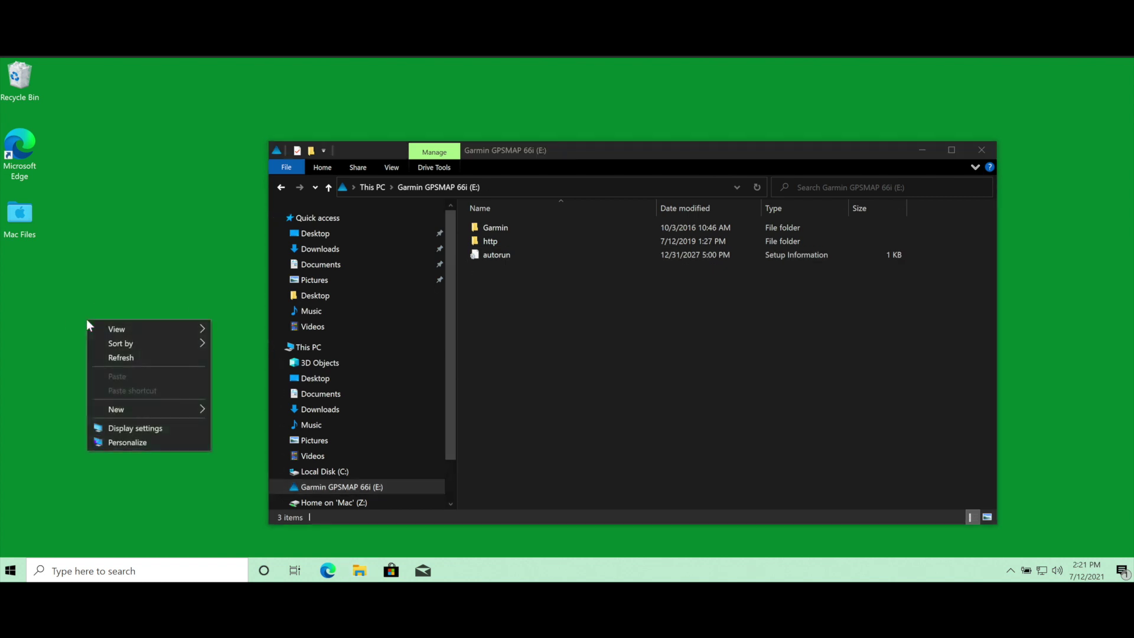
{"action": "mouse_move", "coordinate": [134, 411]}
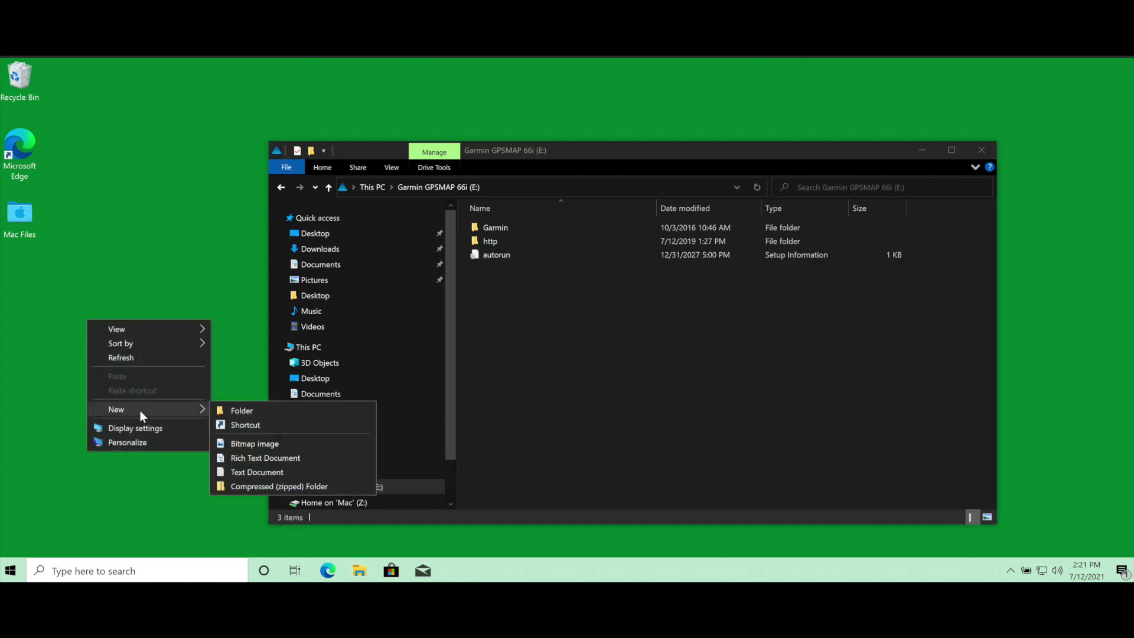
{"action": "left_click", "coordinate": [225, 409]}
{"action": "type", "text": "GA"}
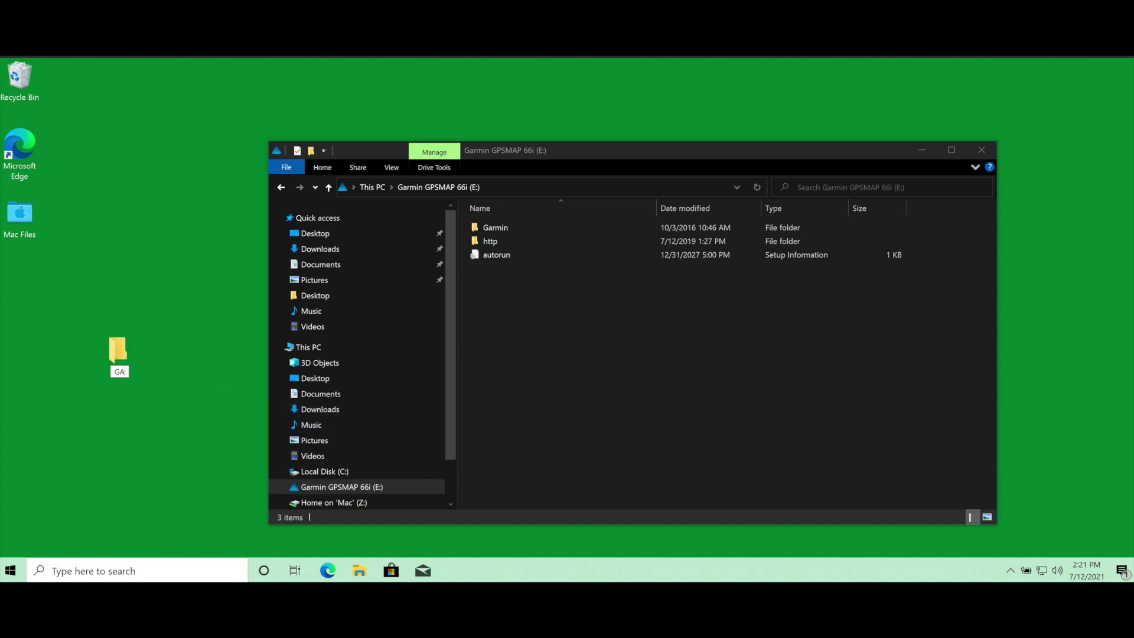
{"action": "type", "text": "RMIN"}
{"action": "key", "text": "Return"}
{"action": "left_click_drag", "start_coordinate": [117, 352], "coordinate": [32, 278]}
Open the desktop GARMIN folder and copy all items from the Garmin GPSMAP 66i (E:) drive into it
{"action": "double_click", "coordinate": [20, 282]}
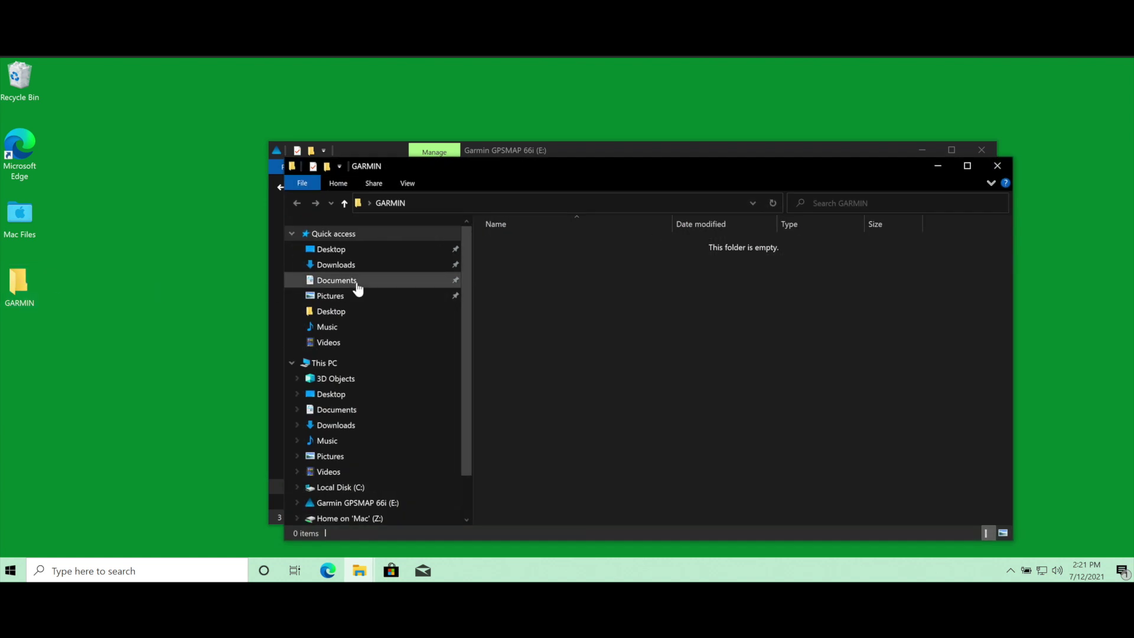
{"action": "left_click", "coordinate": [551, 151]}
{"action": "left_click_drag", "start_coordinate": [548, 146], "coordinate": [815, 120]}
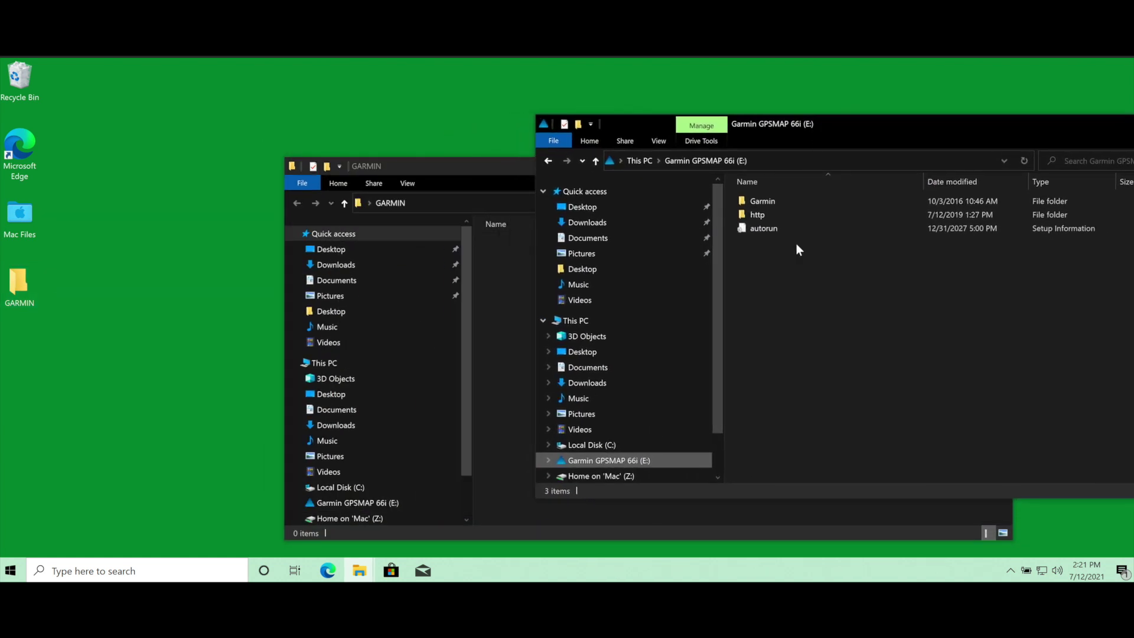
{"action": "left_click", "coordinate": [774, 228]}
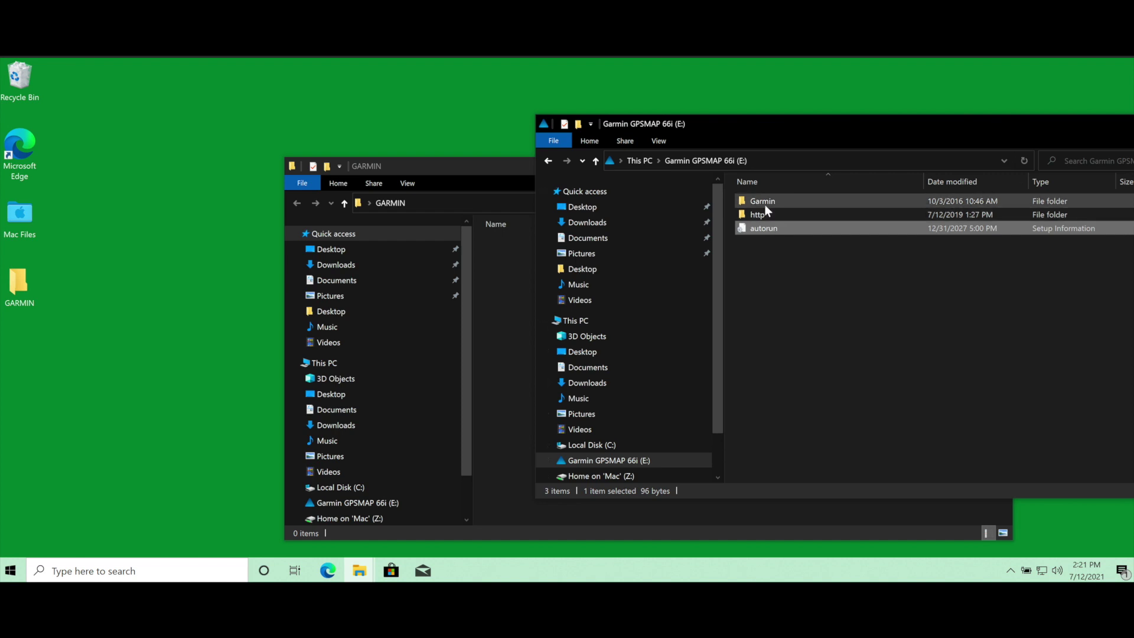
{"action": "key", "text": "ctrl+a"}
{"action": "left_click_drag", "start_coordinate": [764, 204], "coordinate": [500, 296]}
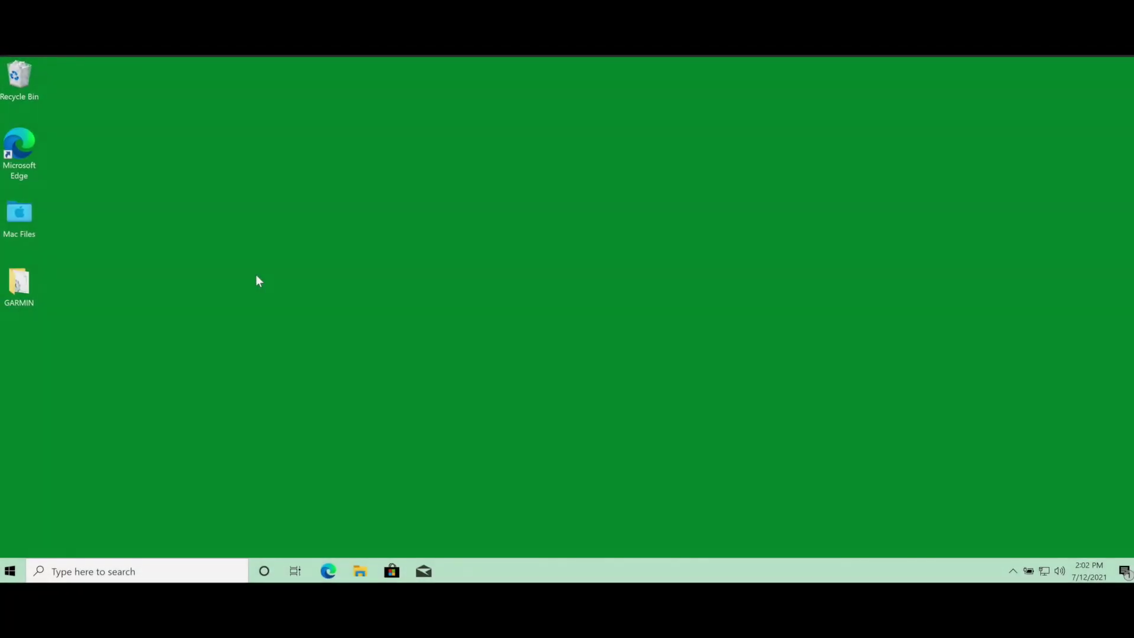
Check the copied files in the Garmin subfolder of the desktop GARMIN folder, and close the window
{"action": "double_click", "coordinate": [22, 290]}
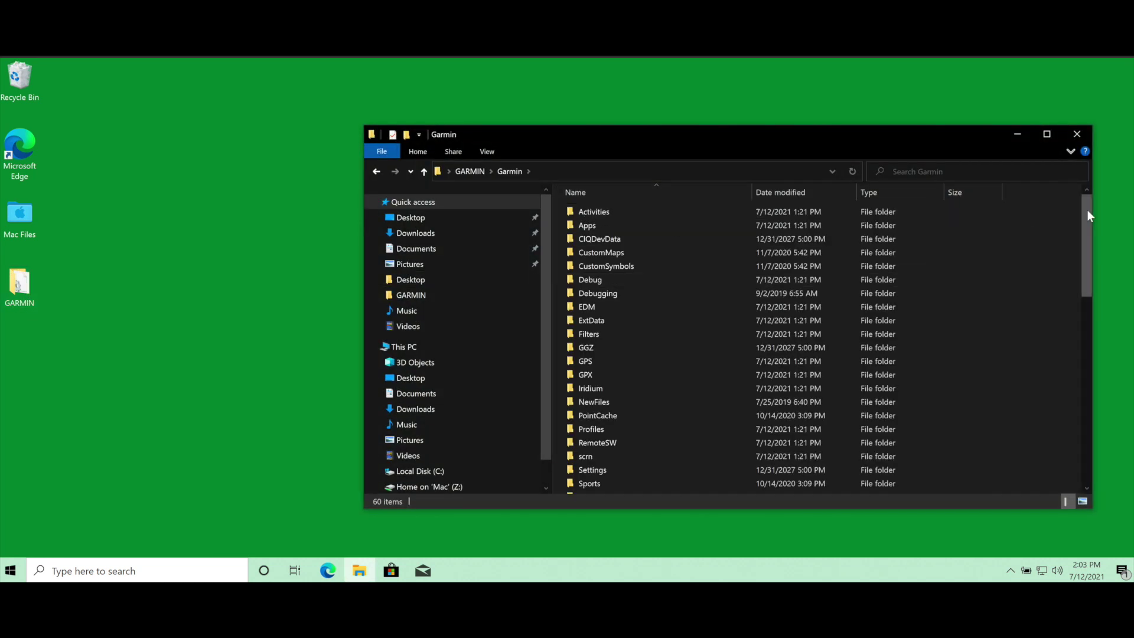
{"action": "left_click_drag", "start_coordinate": [1088, 212], "coordinate": [1041, 389]}
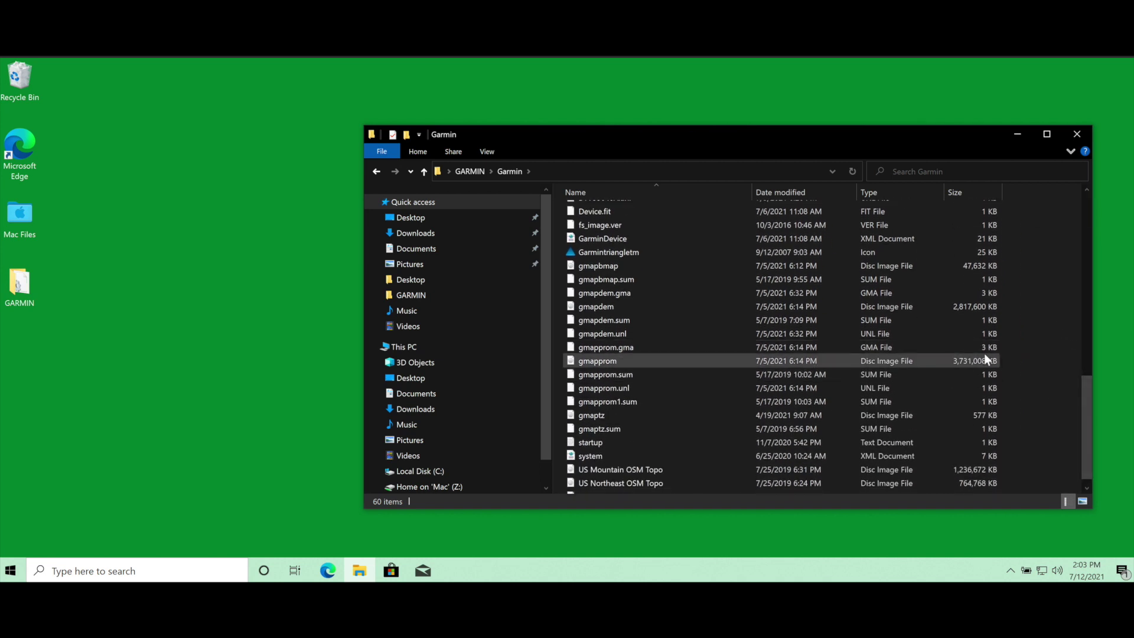
{"action": "left_click", "coordinate": [1085, 135]}
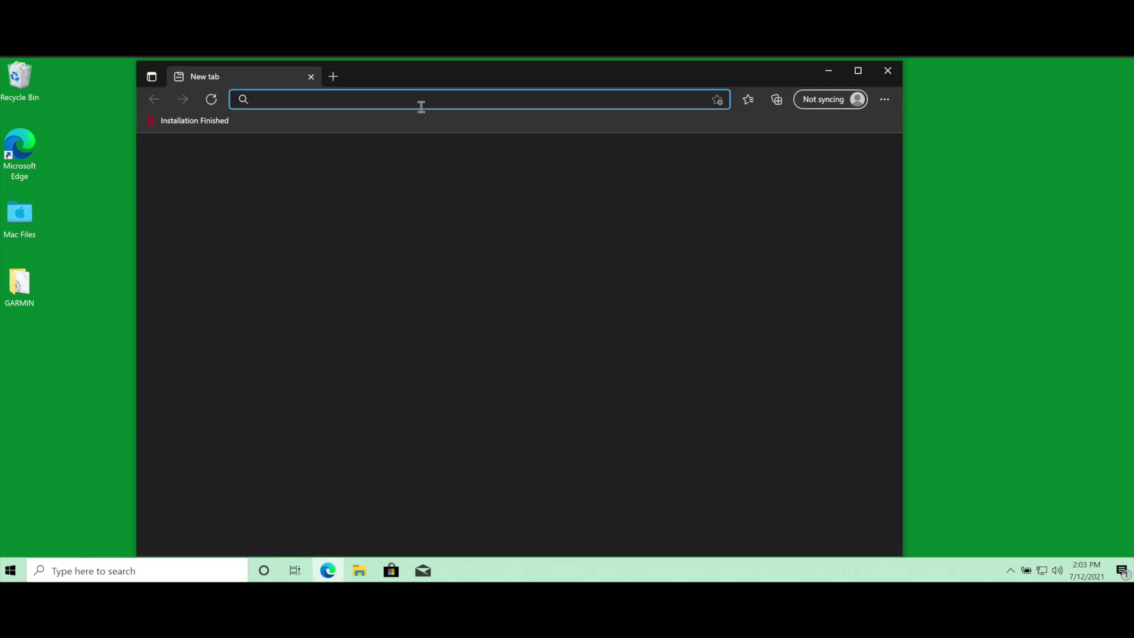
{"action": "type", "text": "http://www.ltr-data.se/opencode.html/#ImDisk"}
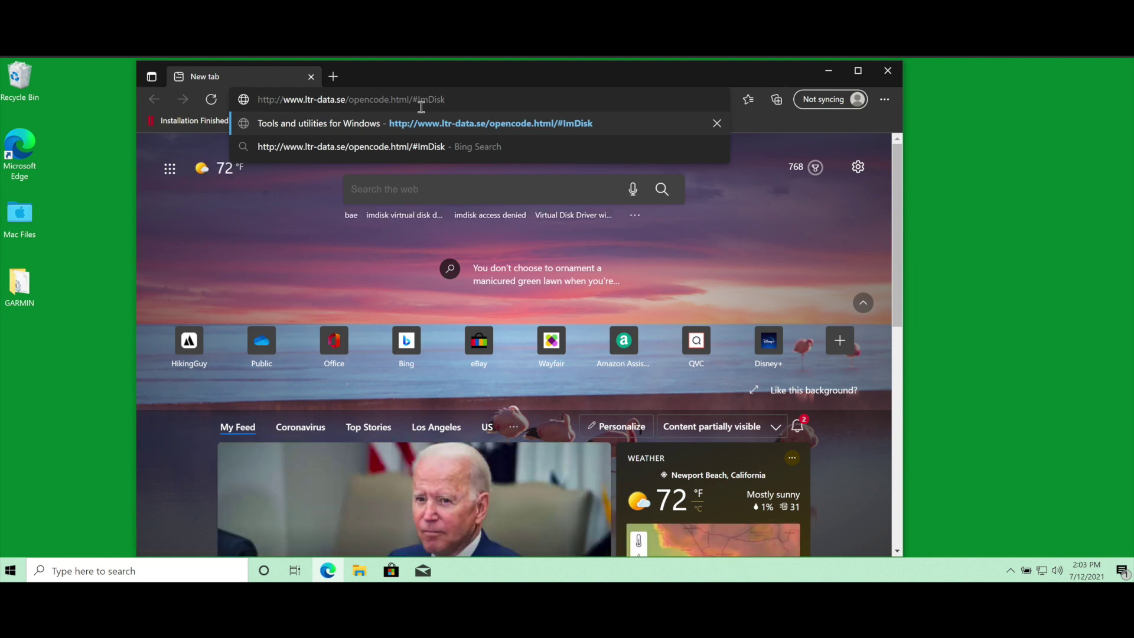
{"action": "key", "text": "Return"}
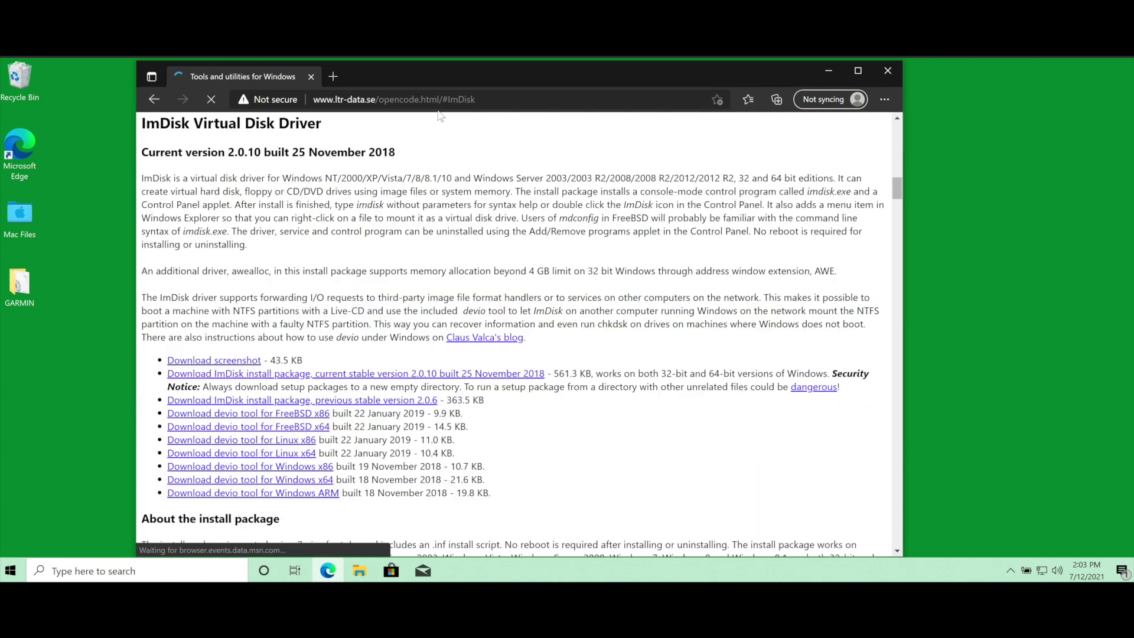
{"action": "scroll", "coordinate": [426, 207], "scroll_direction": "down", "scroll_amount": 3}
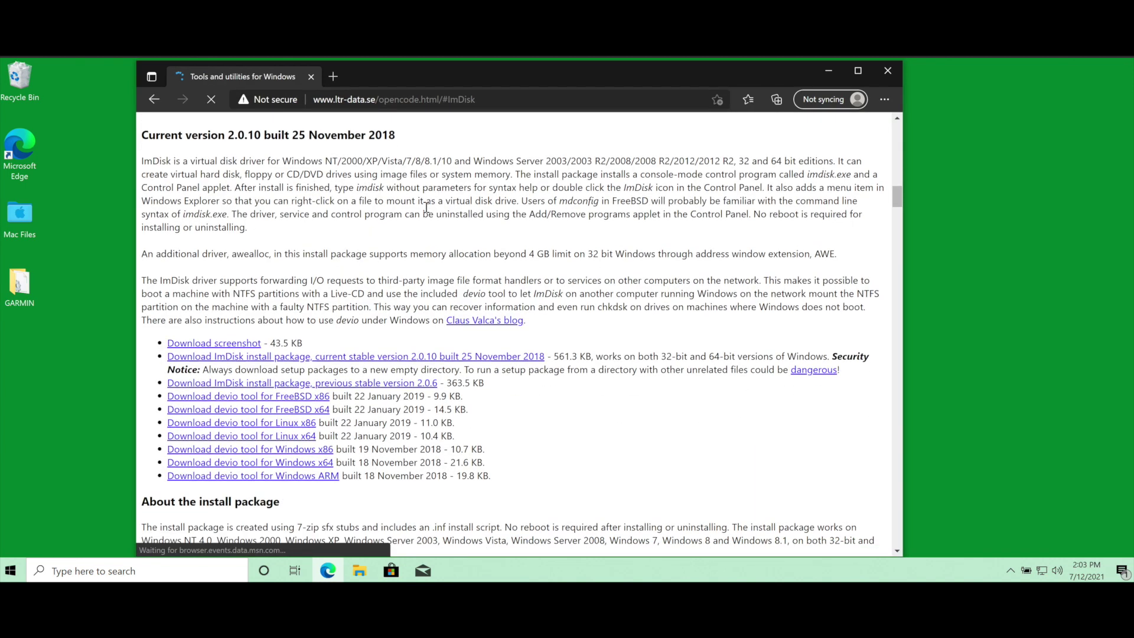
{"action": "scroll", "coordinate": [426, 208], "scroll_direction": "down", "scroll_amount": 14}
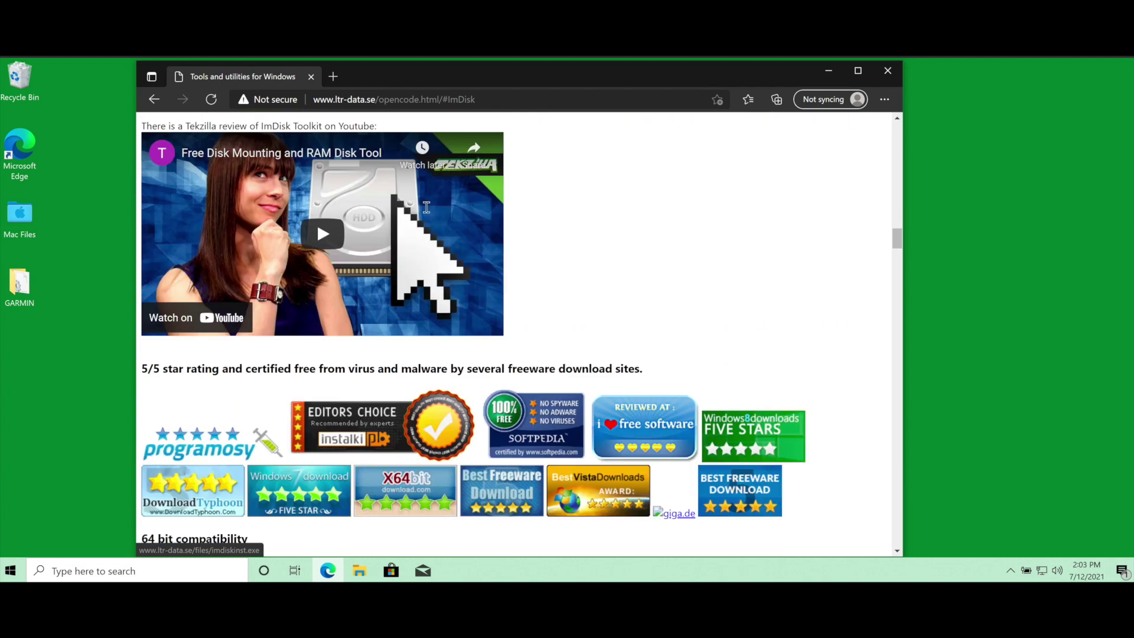
{"action": "scroll", "coordinate": [426, 207], "scroll_direction": "down", "scroll_amount": 20}
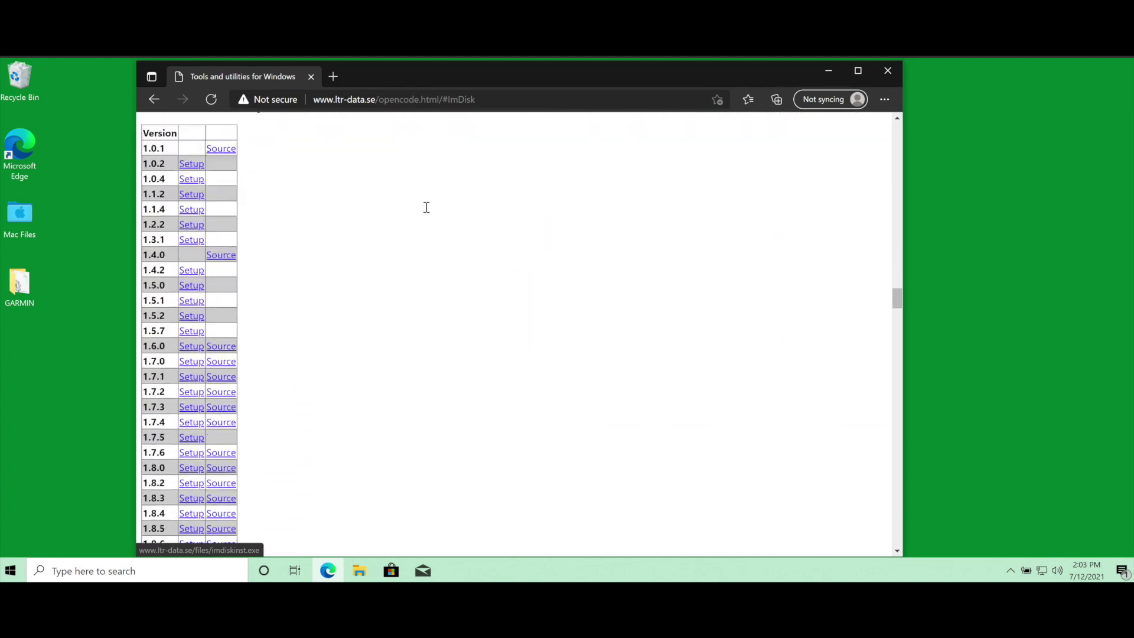
{"action": "scroll", "coordinate": [426, 208], "scroll_direction": "down", "scroll_amount": 2}
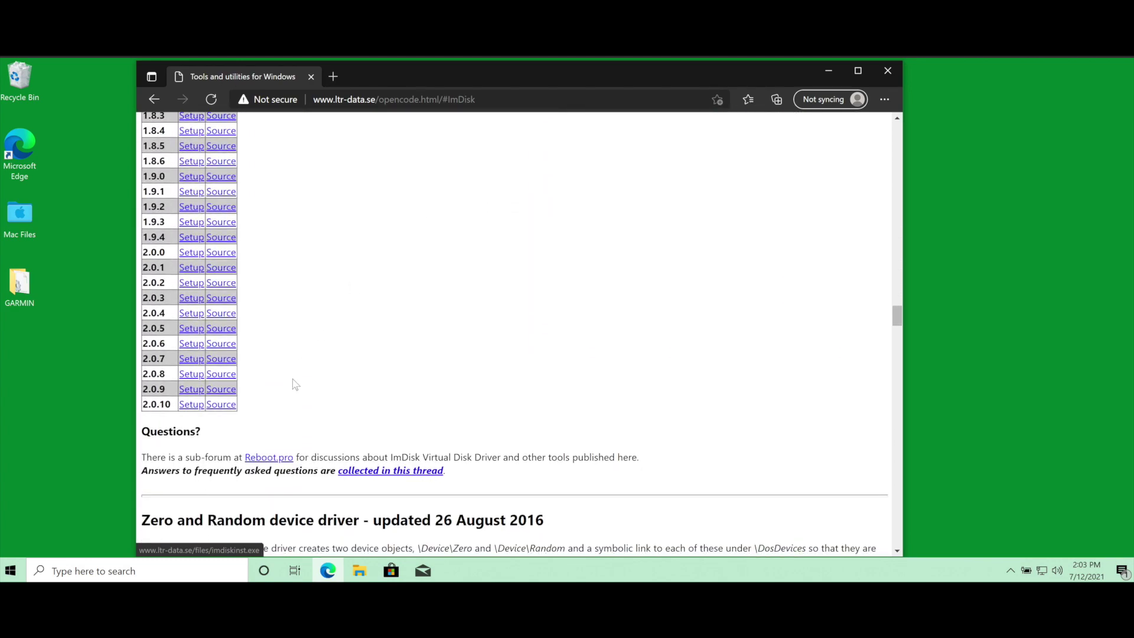
{"action": "left_click", "coordinate": [190, 408]}
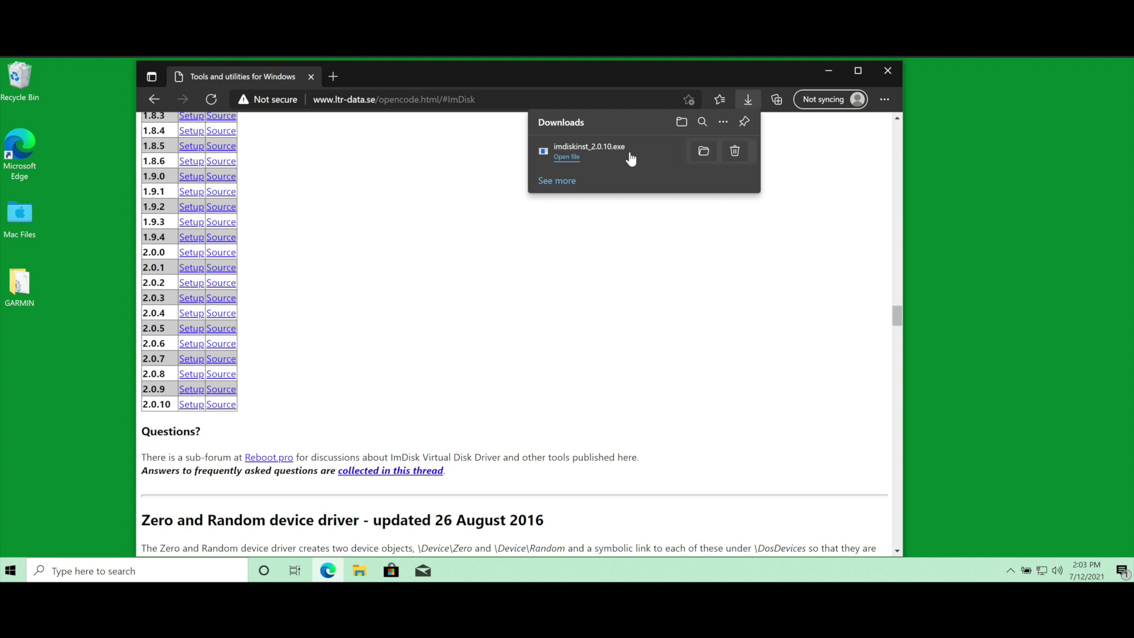
{"action": "left_click", "coordinate": [880, 73]}
{"action": "left_click", "coordinate": [880, 73]}
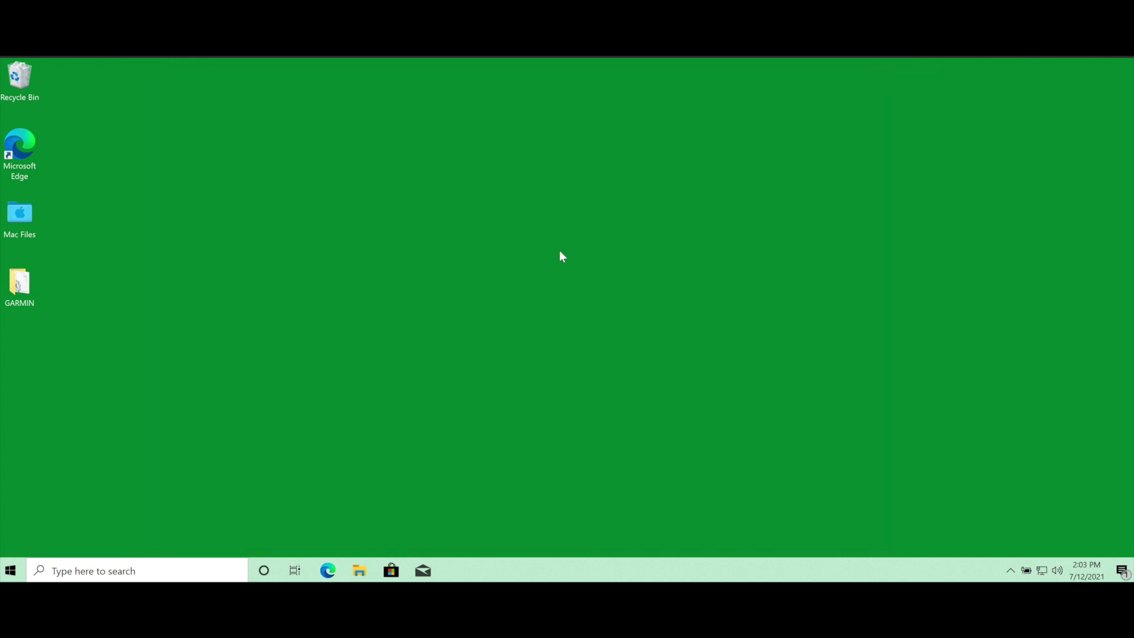
Find and open ImDisk Virtual Disk Driver in the Windows Control Panel, leaving only the ImDisk window open
{"action": "left_click", "coordinate": [98, 570]}
{"action": "type", "text": "con"}
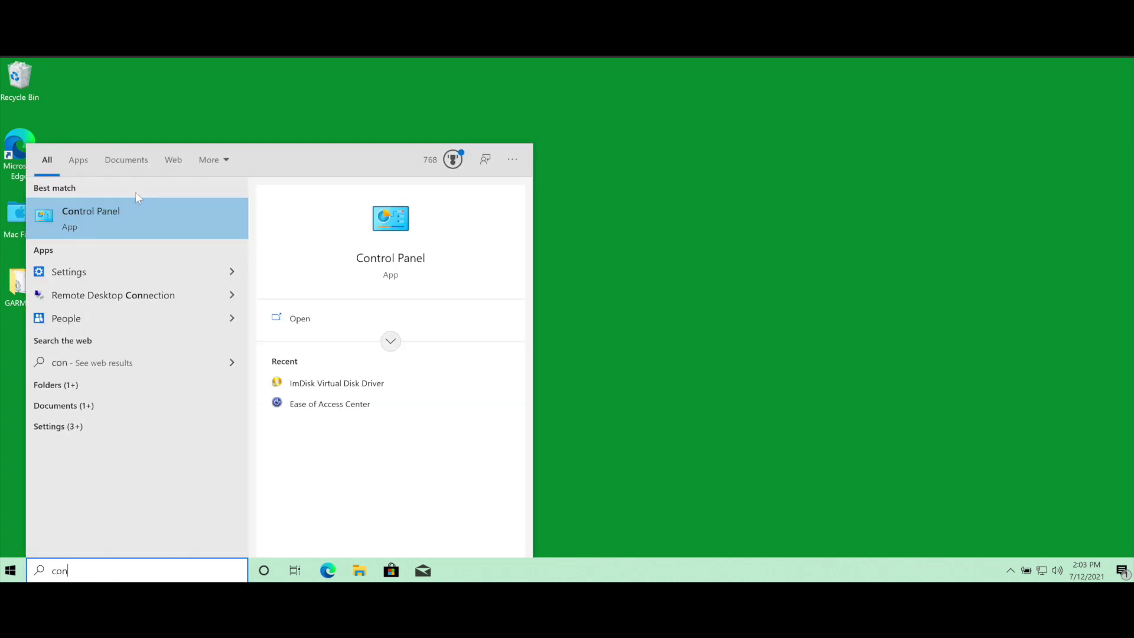
{"action": "left_click", "coordinate": [133, 219]}
{"action": "type", "text": "im"}
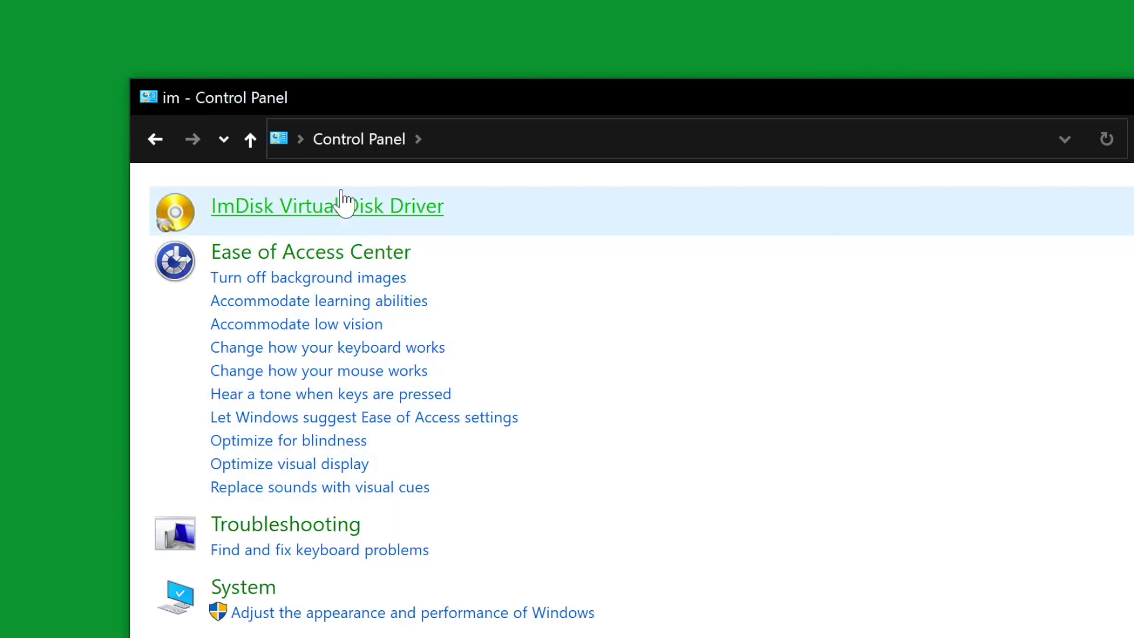
{"action": "left_click", "coordinate": [455, 207]}
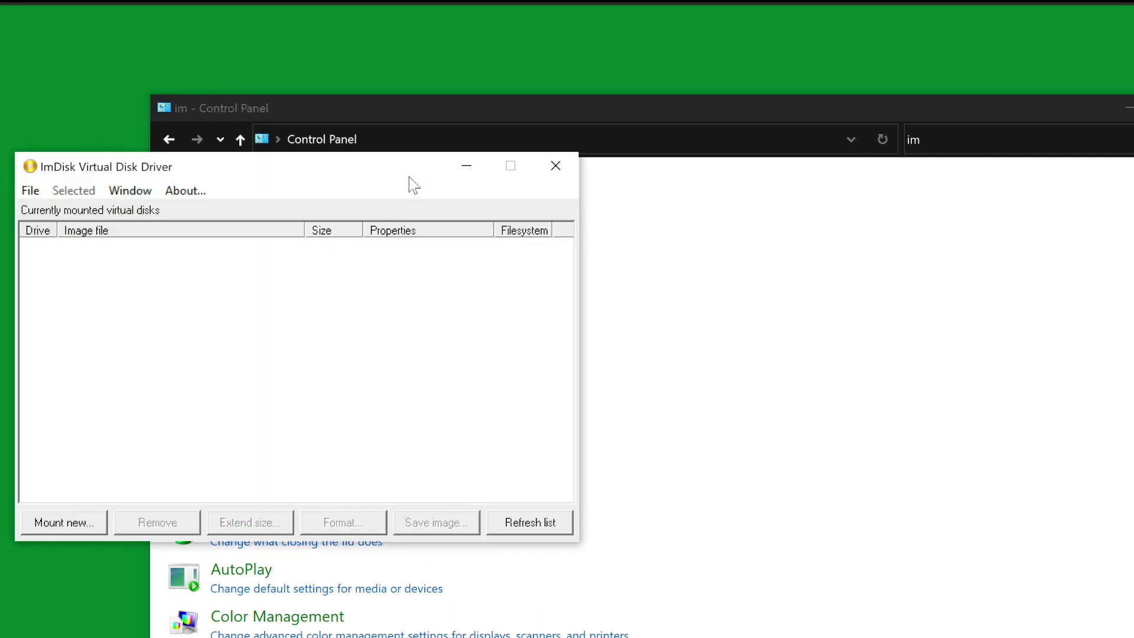
{"action": "left_click", "coordinate": [1133, 109]}
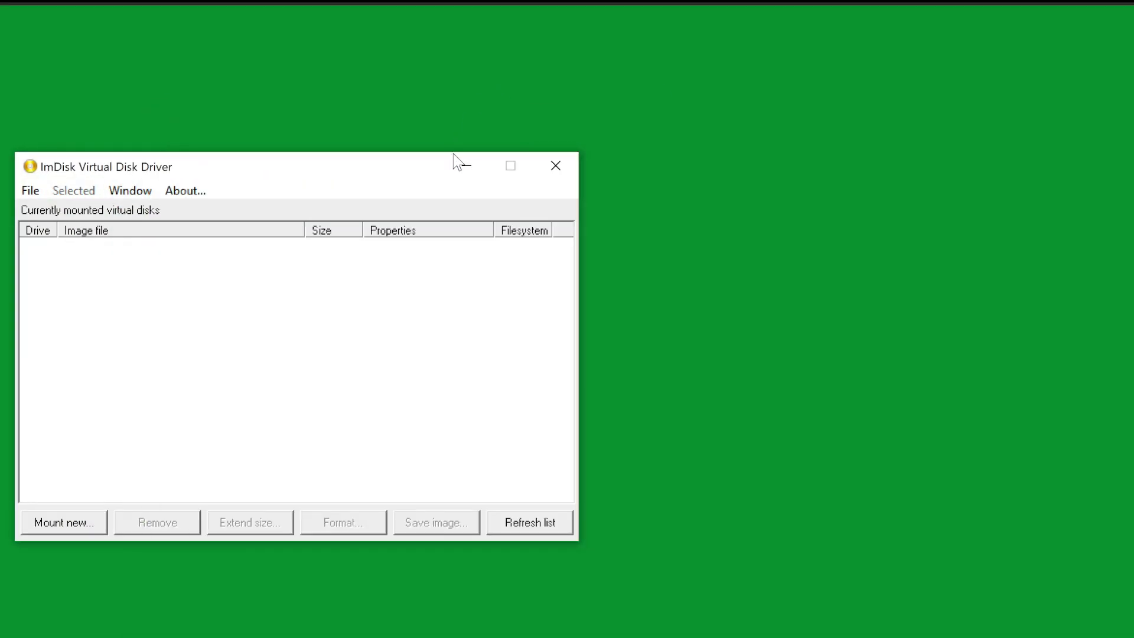
{"action": "left_click_drag", "start_coordinate": [408, 168], "coordinate": [707, 71]}
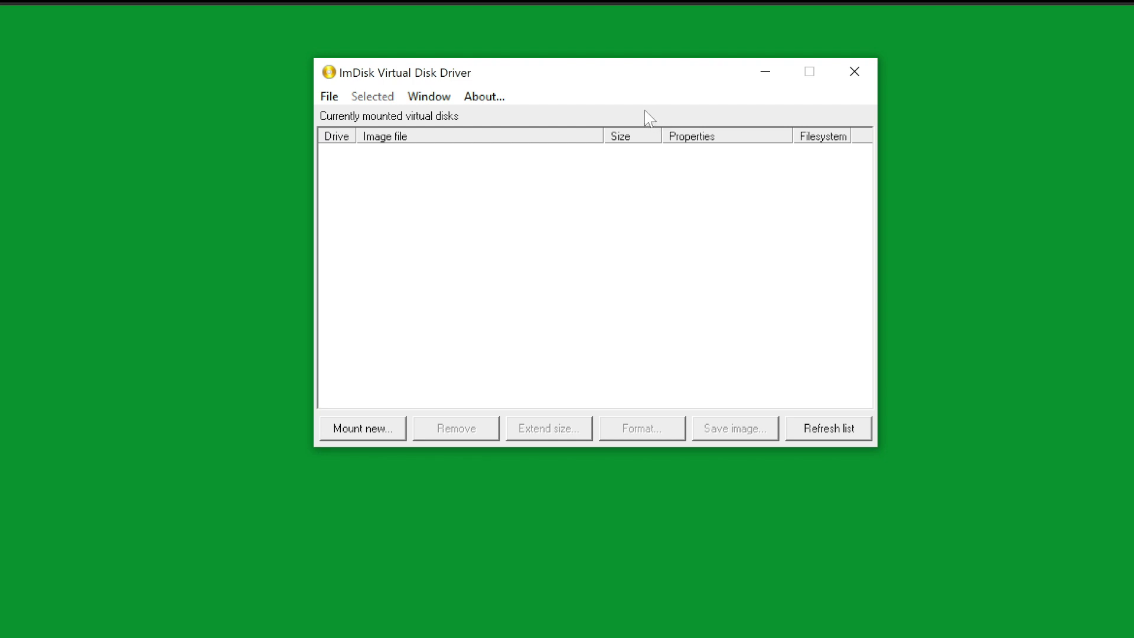
Start mounting a new virtual disk in ImDisk, using an image file named gpsmap-66-copy in the Documents folder
{"action": "left_click", "coordinate": [387, 428]}
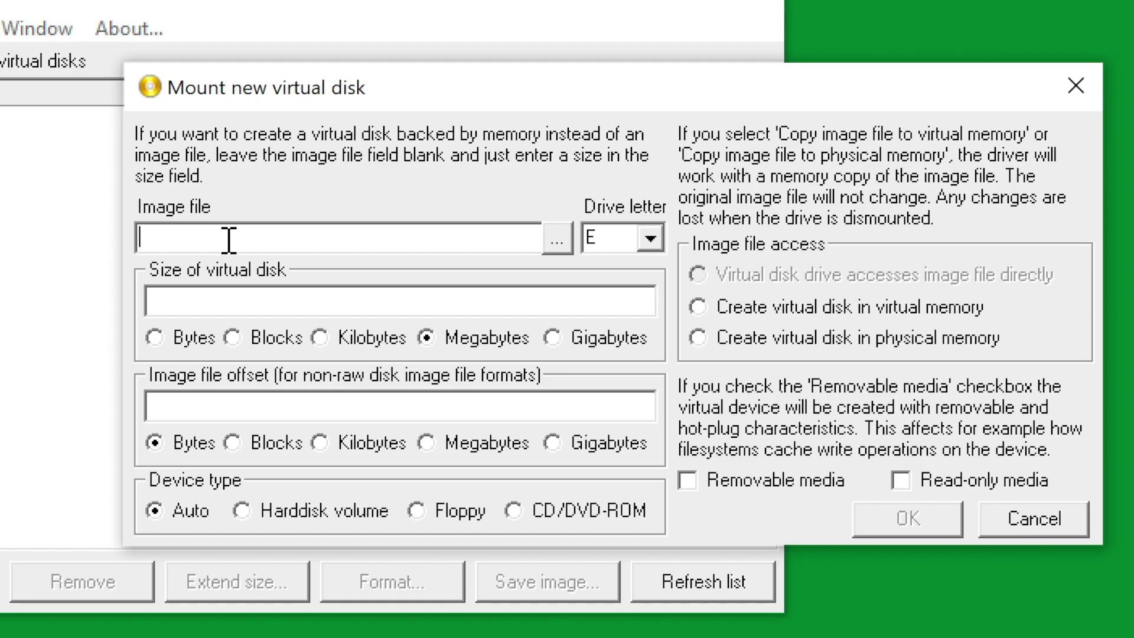
{"action": "left_click", "coordinate": [558, 240]}
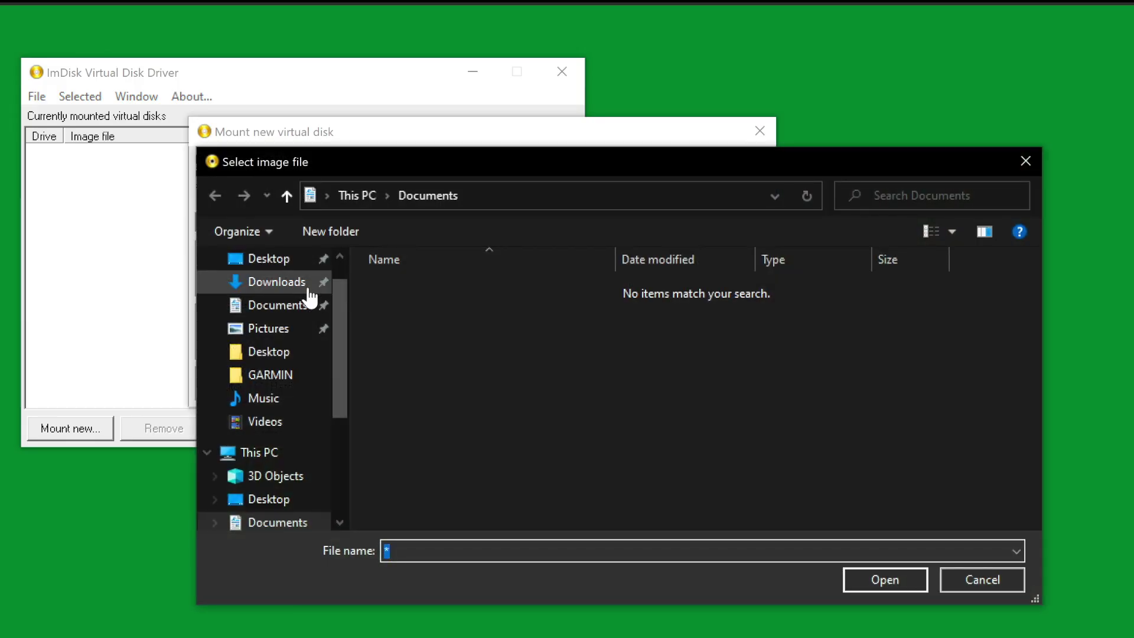
{"action": "left_click", "coordinate": [285, 315]}
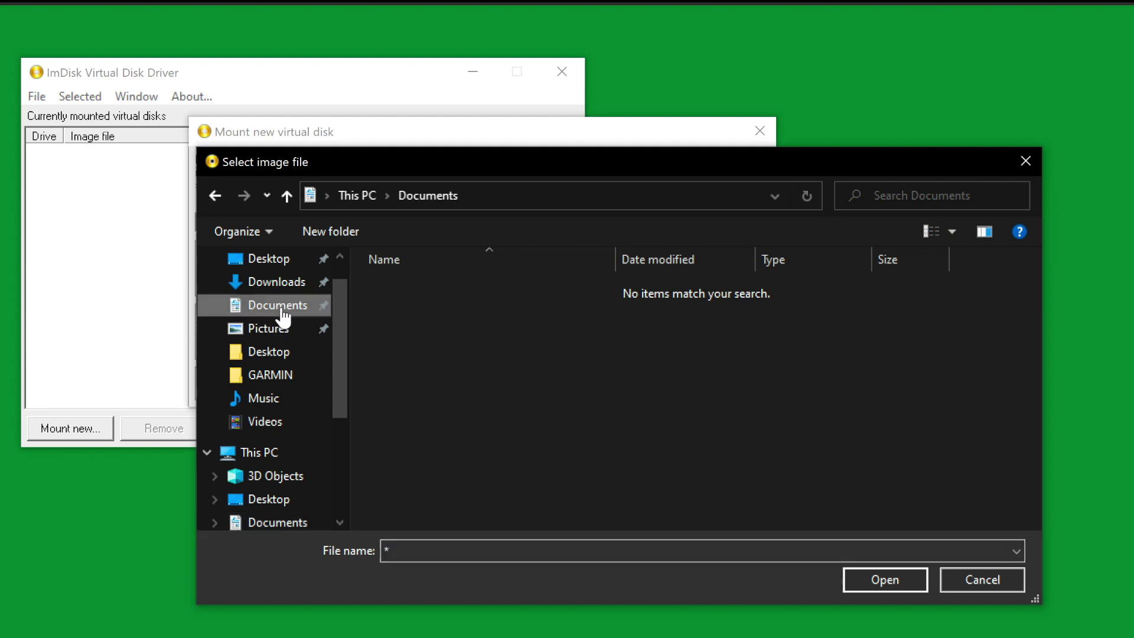
{"action": "left_click", "coordinate": [420, 546]}
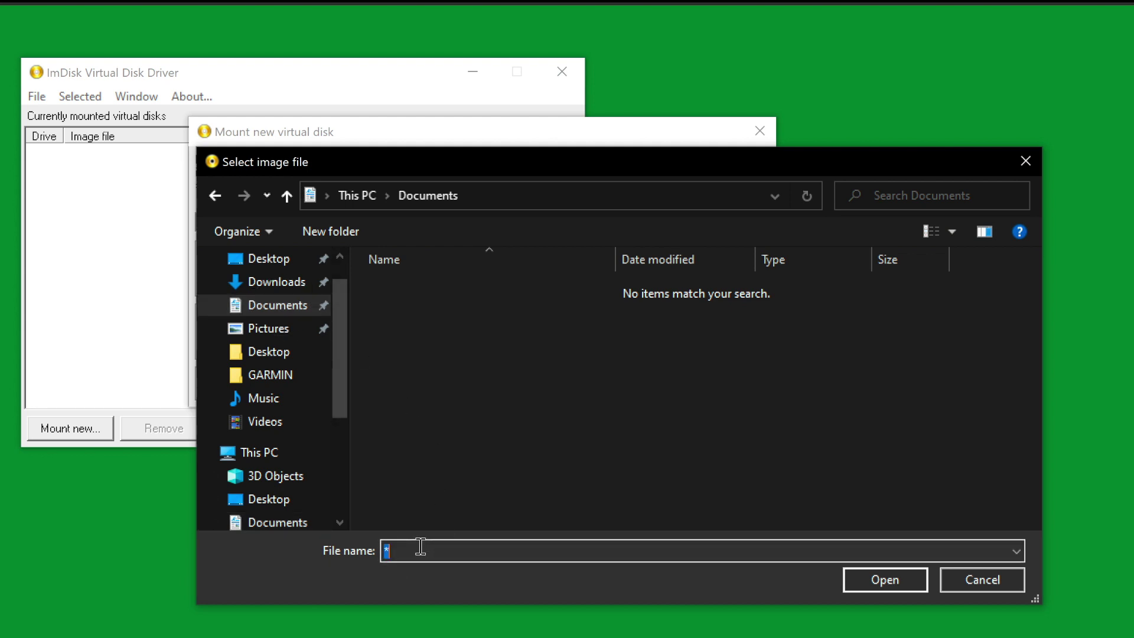
{"action": "type", "text": "gpsmap-66-copy"}
{"action": "left_click", "coordinate": [872, 583]}
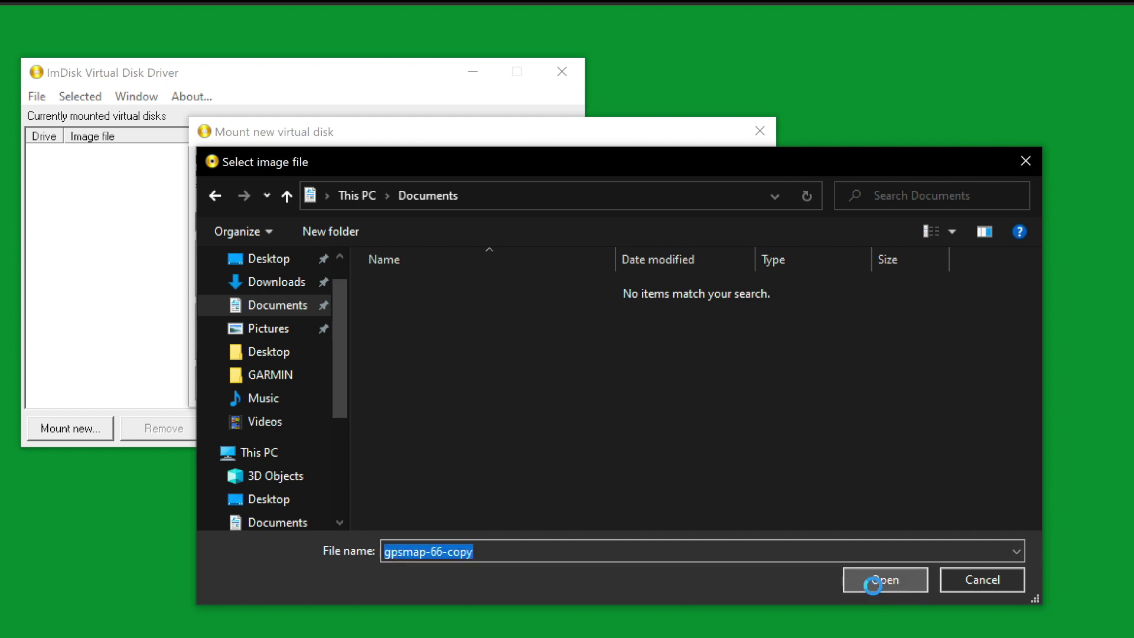
{"action": "left_click", "coordinate": [445, 404]}
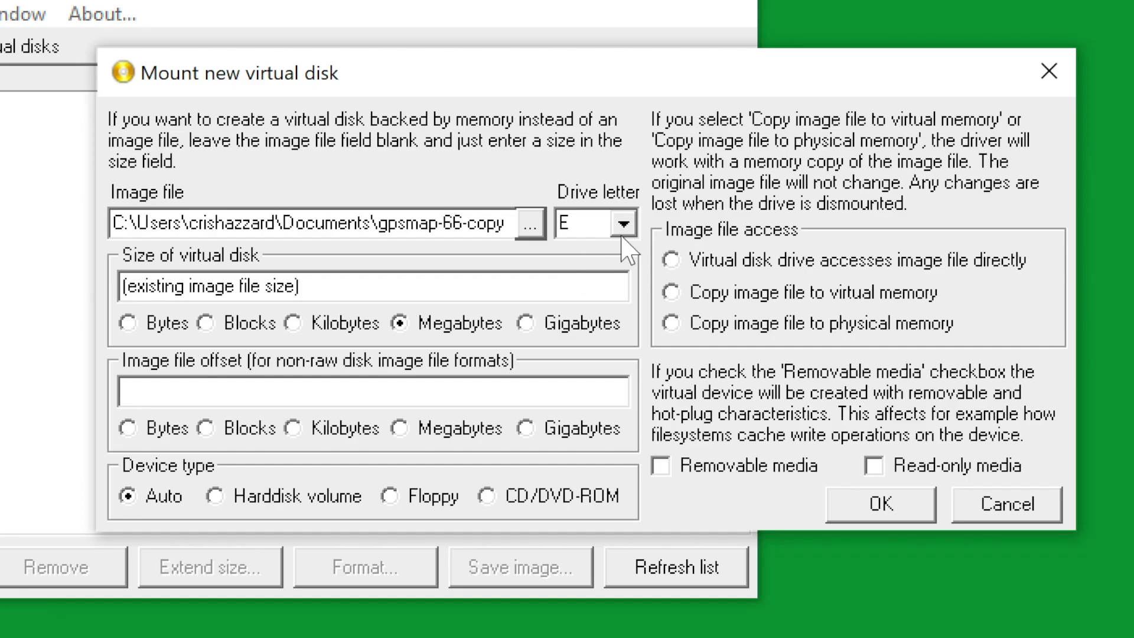
Mount the virtual disk with drive letter J, a size of 16 gigabytes and the removable media option
{"action": "left_click", "coordinate": [504, 222]}
{"action": "left_click", "coordinate": [585, 358]}
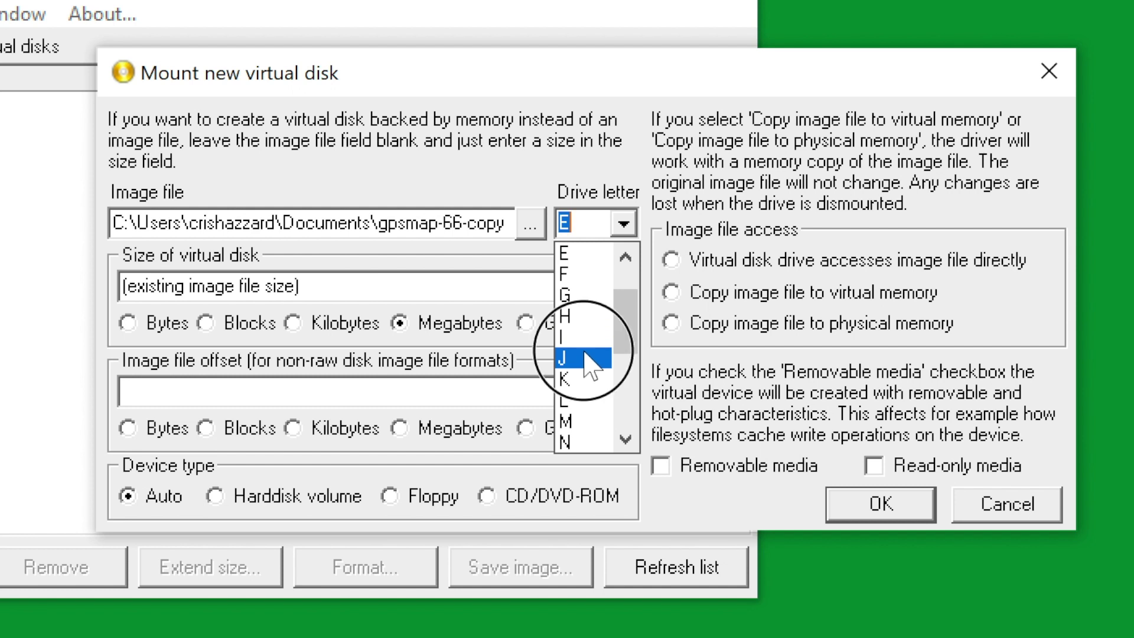
{"action": "left_click", "coordinate": [423, 278]}
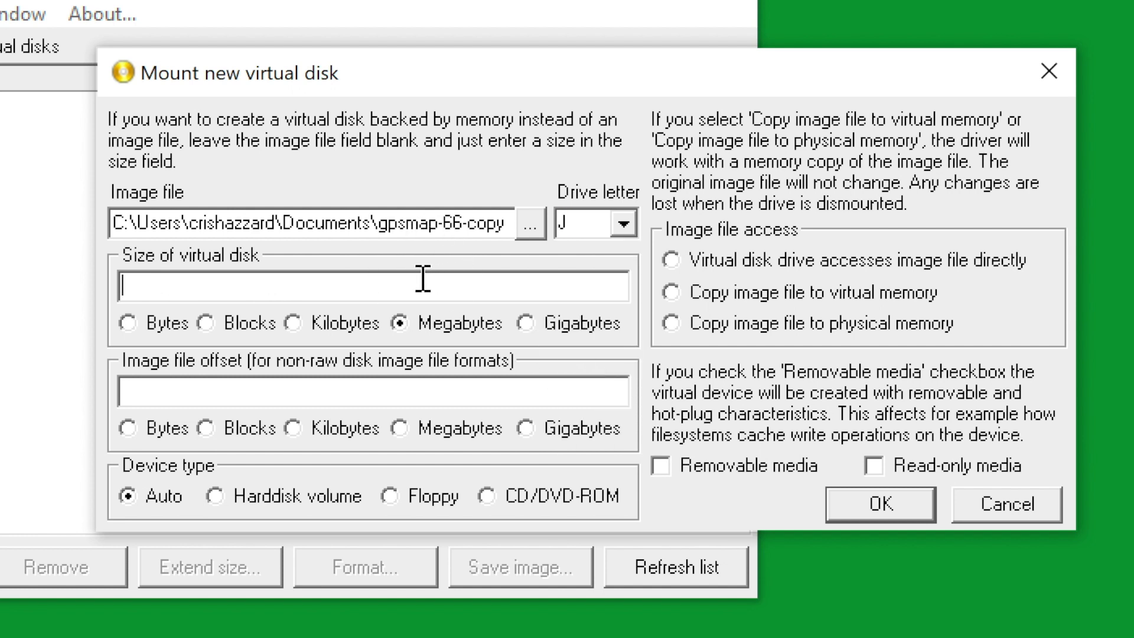
{"action": "type", "text": "16"}
{"action": "left_click", "coordinate": [662, 466]}
{"action": "left_click", "coordinate": [842, 502]}
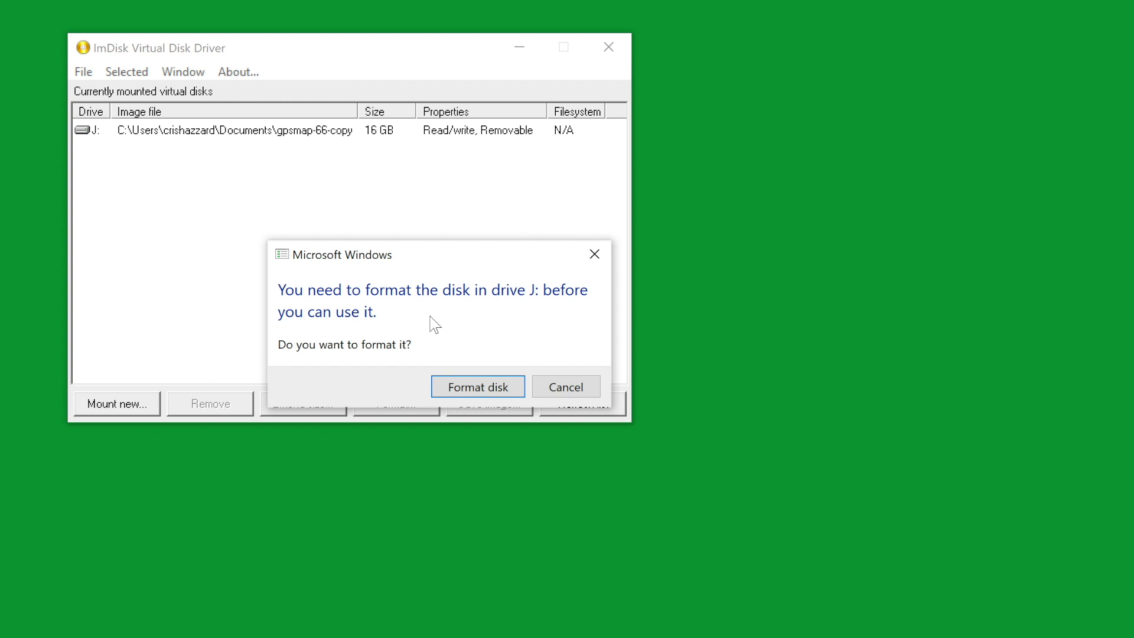
Quick-format the new J: disk as FAT32 with the volume label GPSMAP66, and close the format dialog
{"action": "left_click", "coordinate": [453, 385]}
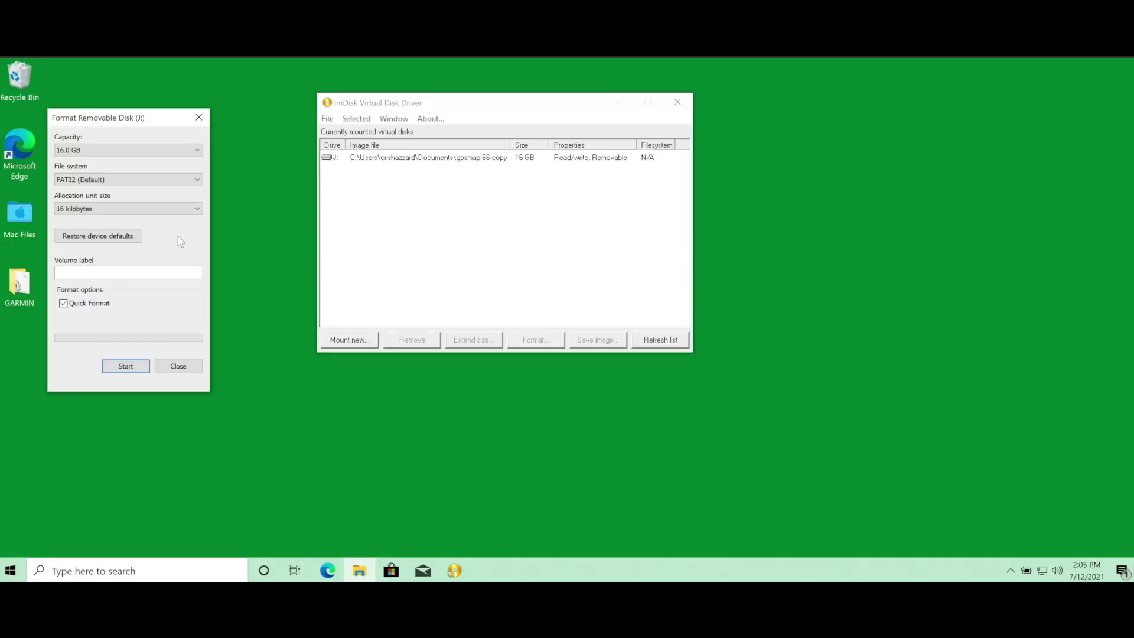
{"action": "type", "text": "G"}
{"action": "type", "text": "PSMAP66"}
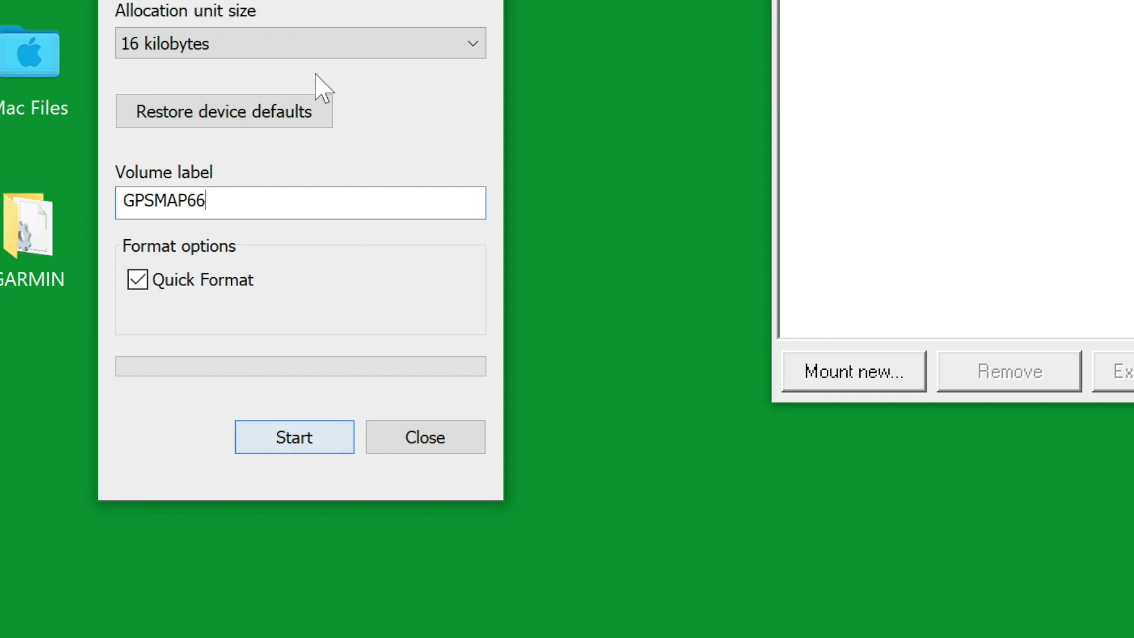
{"action": "left_click", "coordinate": [307, 442]}
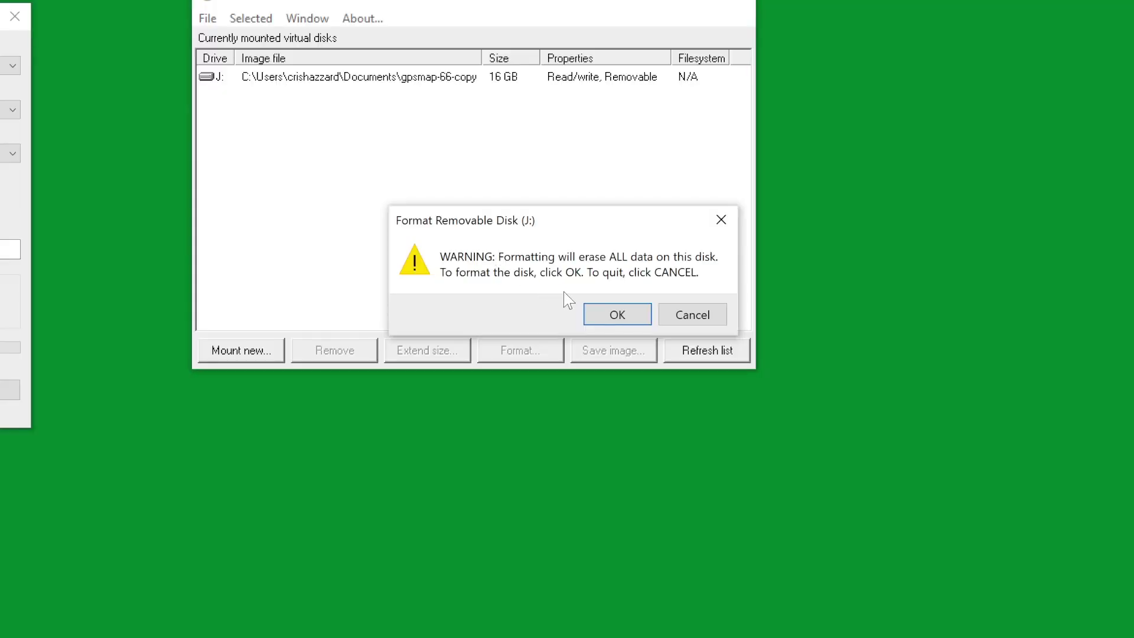
{"action": "left_click", "coordinate": [615, 314]}
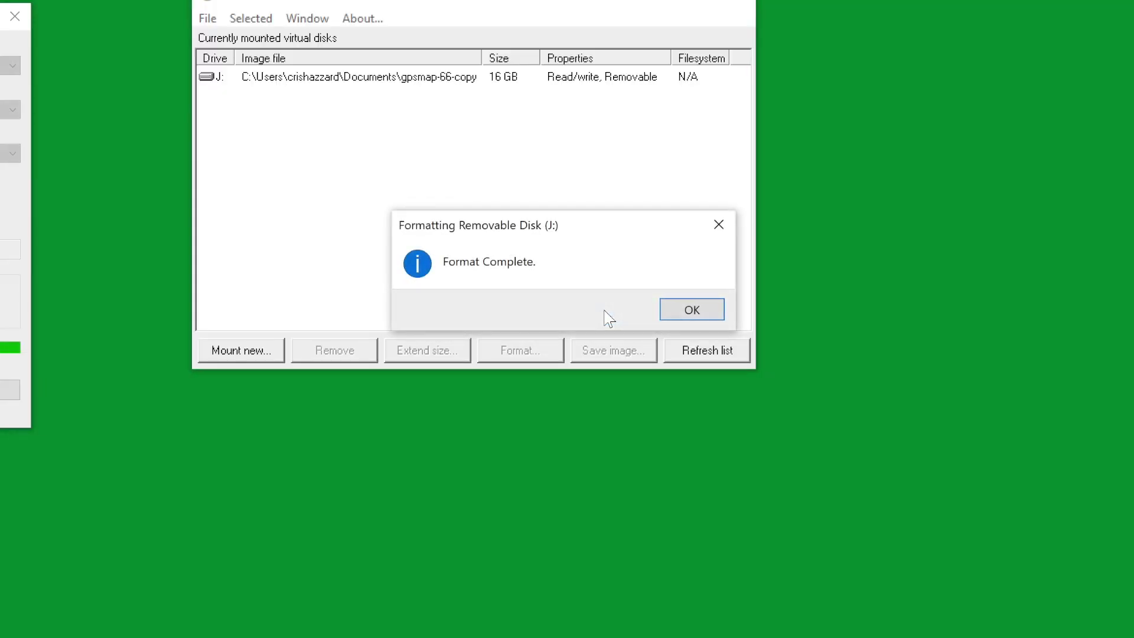
{"action": "left_click", "coordinate": [687, 318]}
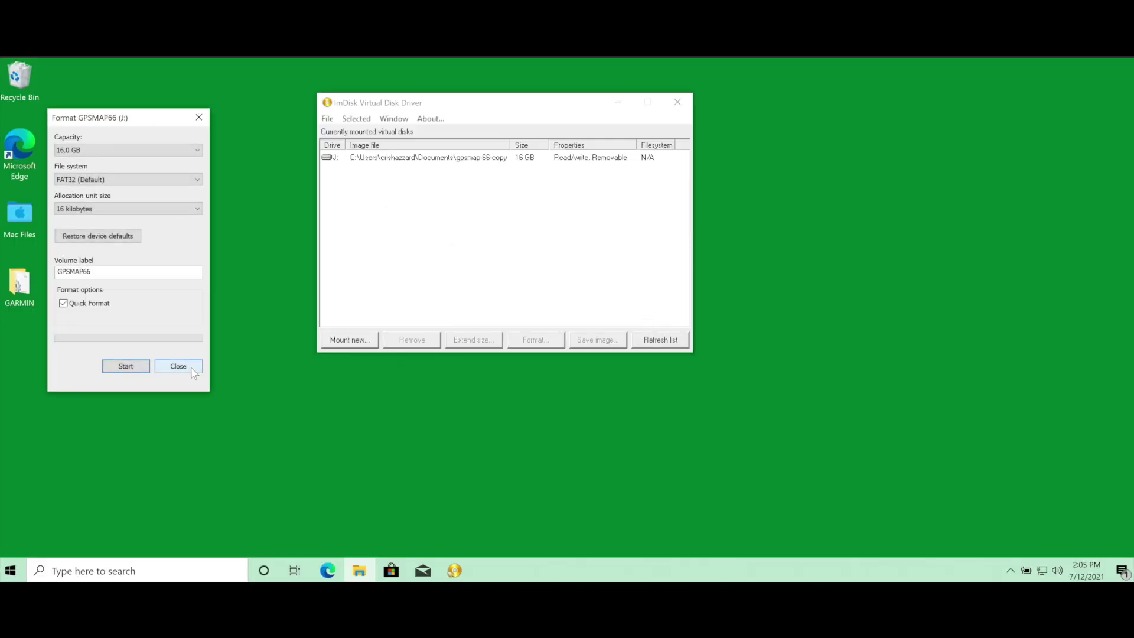
{"action": "left_click", "coordinate": [192, 371]}
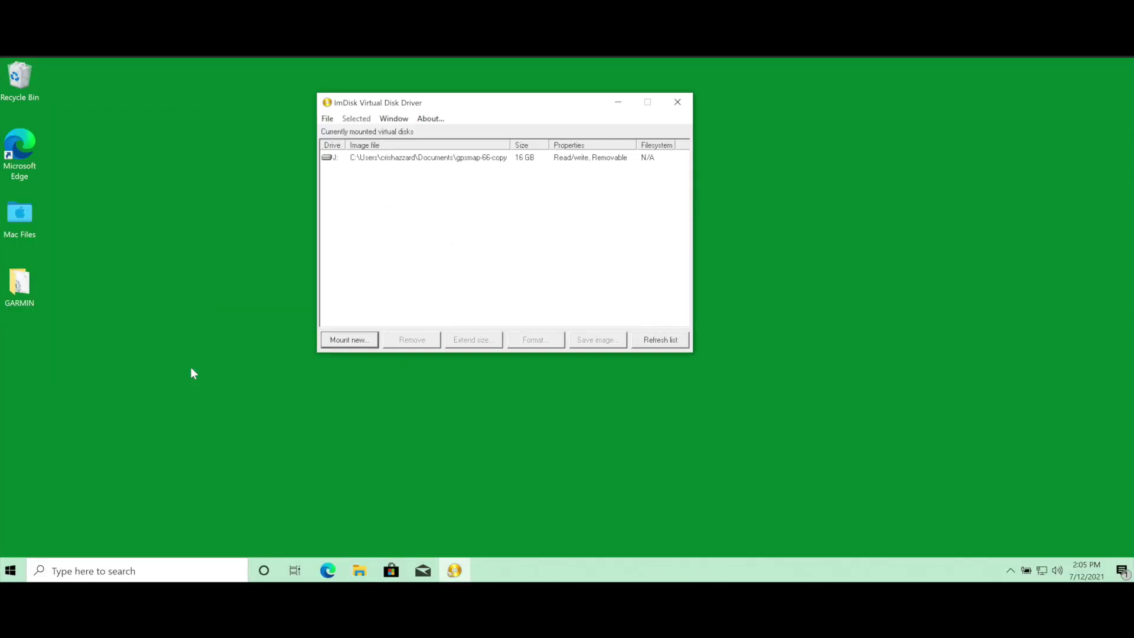
Copy the Garmin and http folders and the autorun file from the desktop GARMIN folder to the GPSMAP66 (J:) drive
{"action": "left_click", "coordinate": [359, 571]}
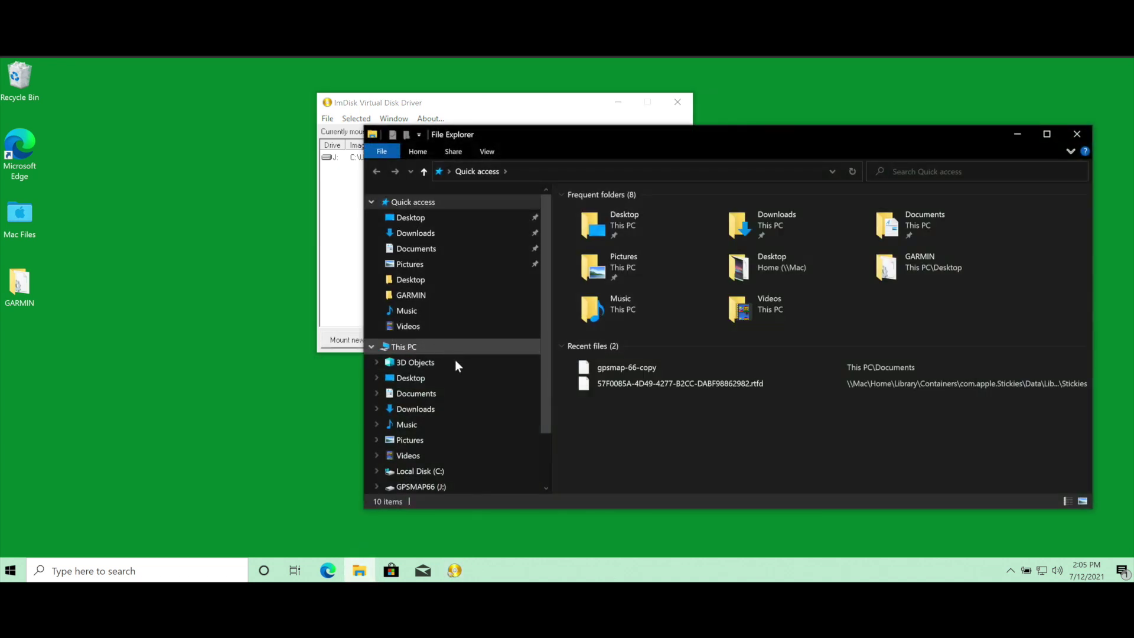
{"action": "scroll", "coordinate": [456, 391], "scroll_direction": "down", "scroll_amount": 1}
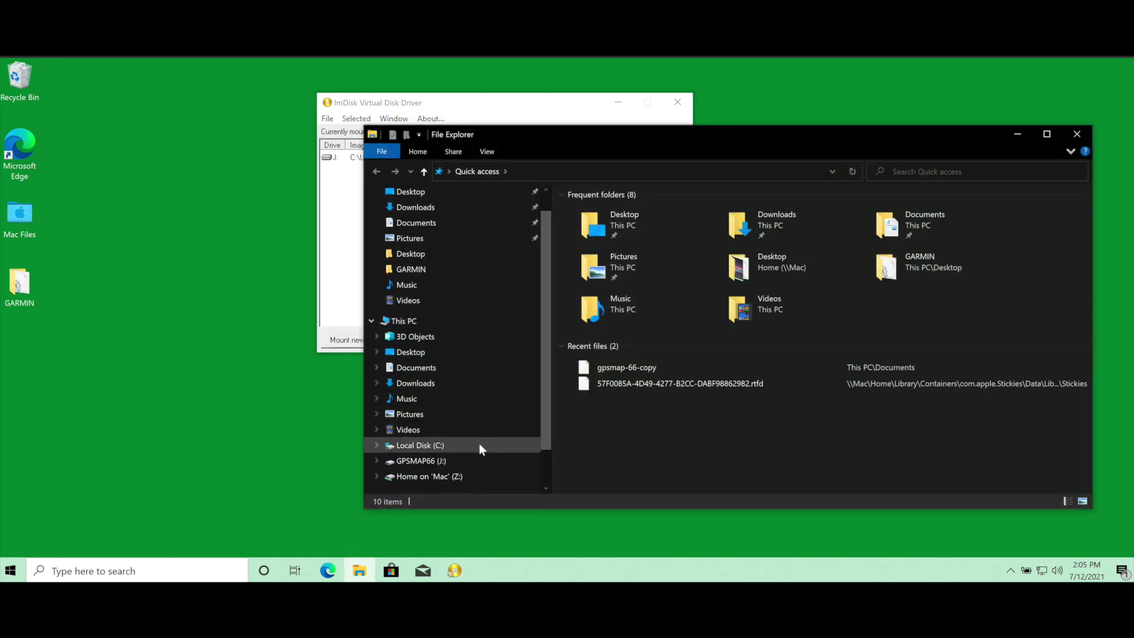
{"action": "left_click", "coordinate": [458, 461]}
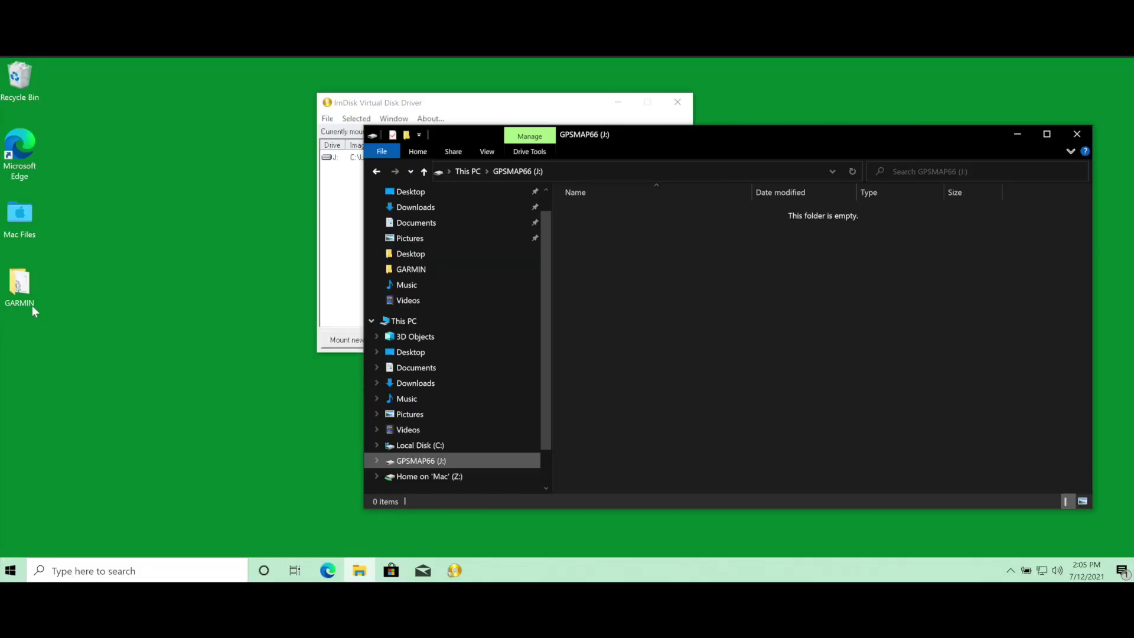
{"action": "double_click", "coordinate": [33, 307]}
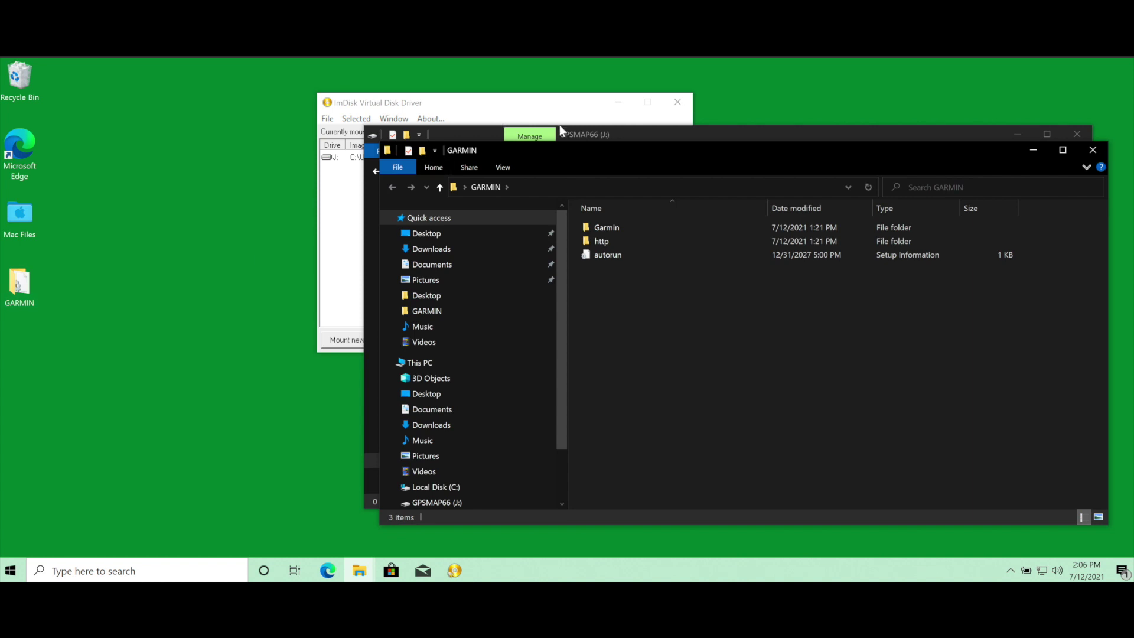
{"action": "left_click_drag", "start_coordinate": [572, 148], "coordinate": [913, 139]}
{"action": "left_click_drag", "start_coordinate": [913, 138], "coordinate": [917, 139]}
{"action": "key", "text": "ctrl+a"}
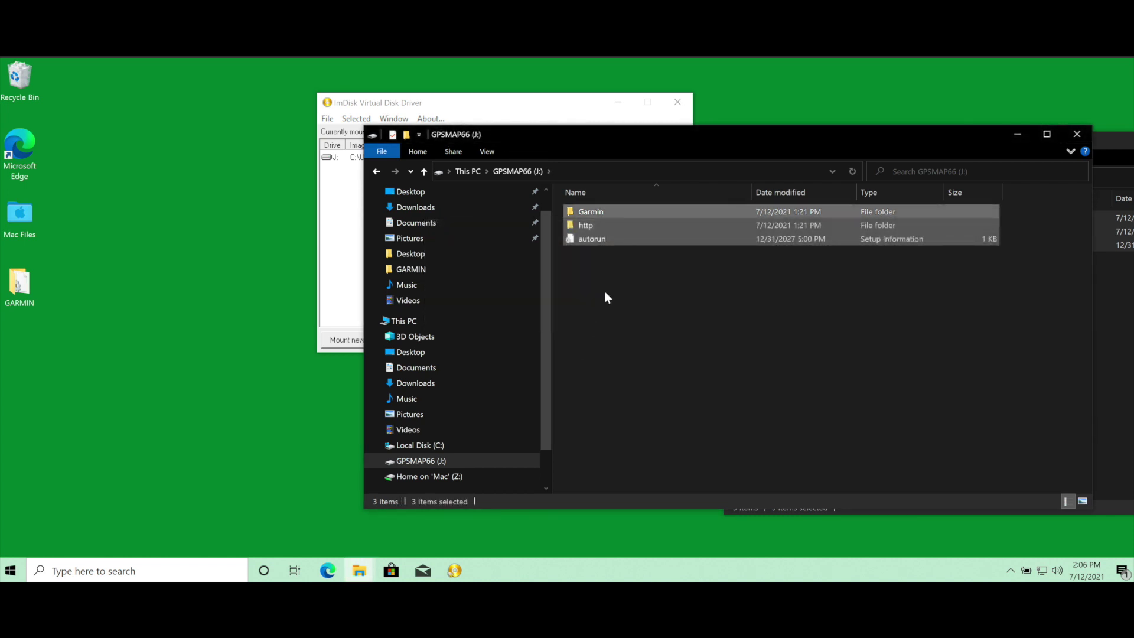
{"action": "left_click", "coordinate": [600, 275]}
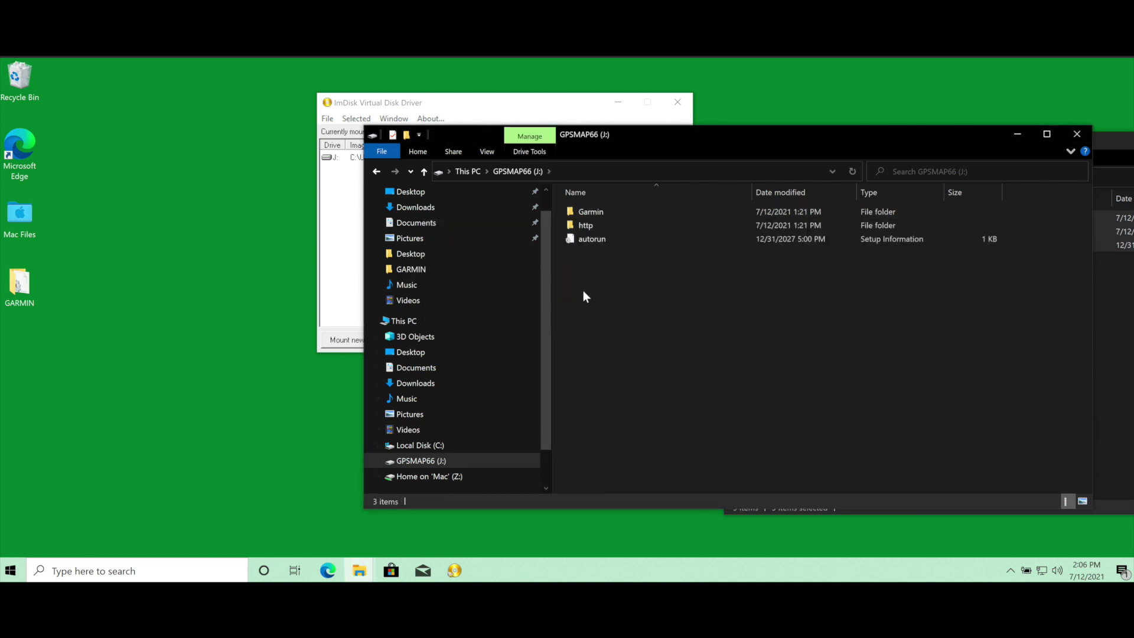
Open Garmin BaseCamp and select the TopoActive Americas, Central 2021.10 map
{"action": "left_click", "coordinate": [135, 568]}
{"action": "type", "text": "base"}
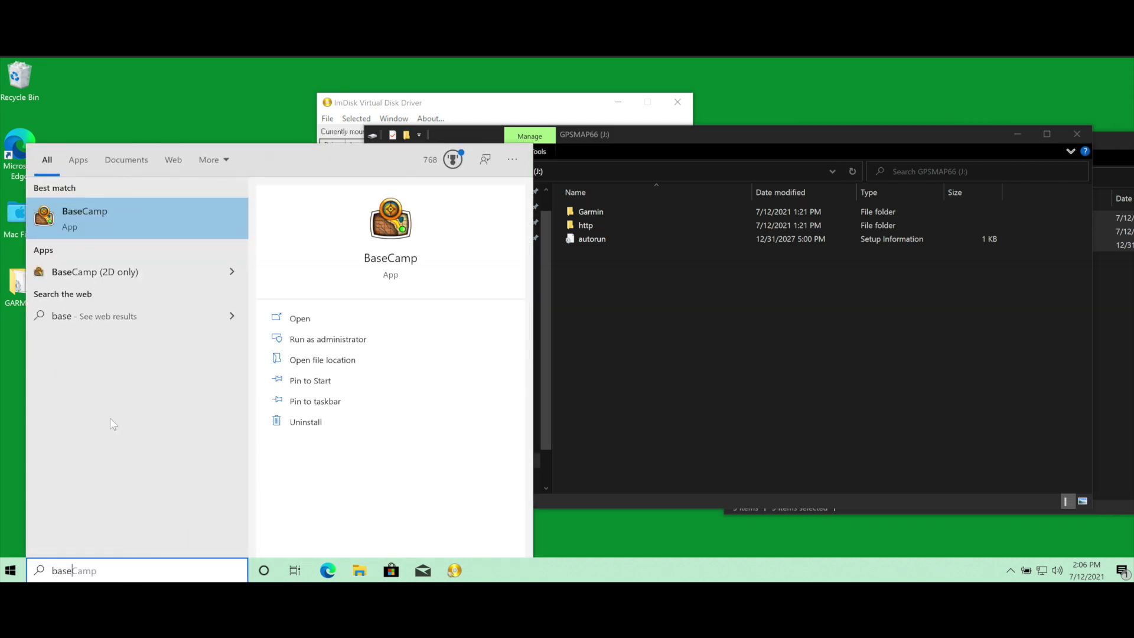
{"action": "left_click", "coordinate": [112, 214]}
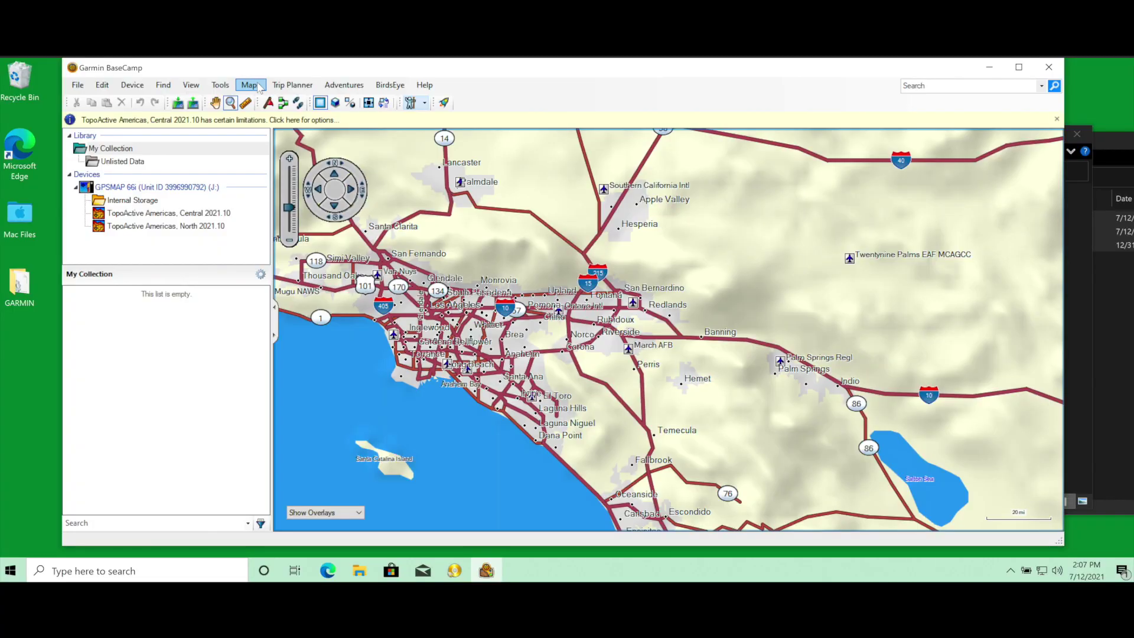
{"action": "left_click", "coordinate": [250, 84]}
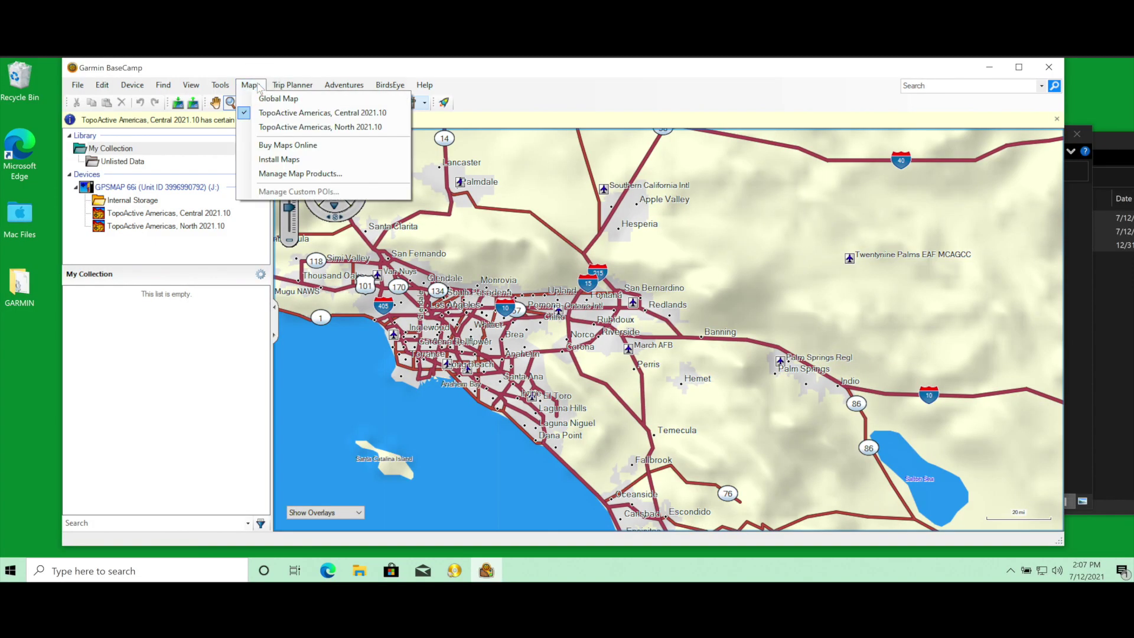
{"action": "left_click", "coordinate": [267, 112]}
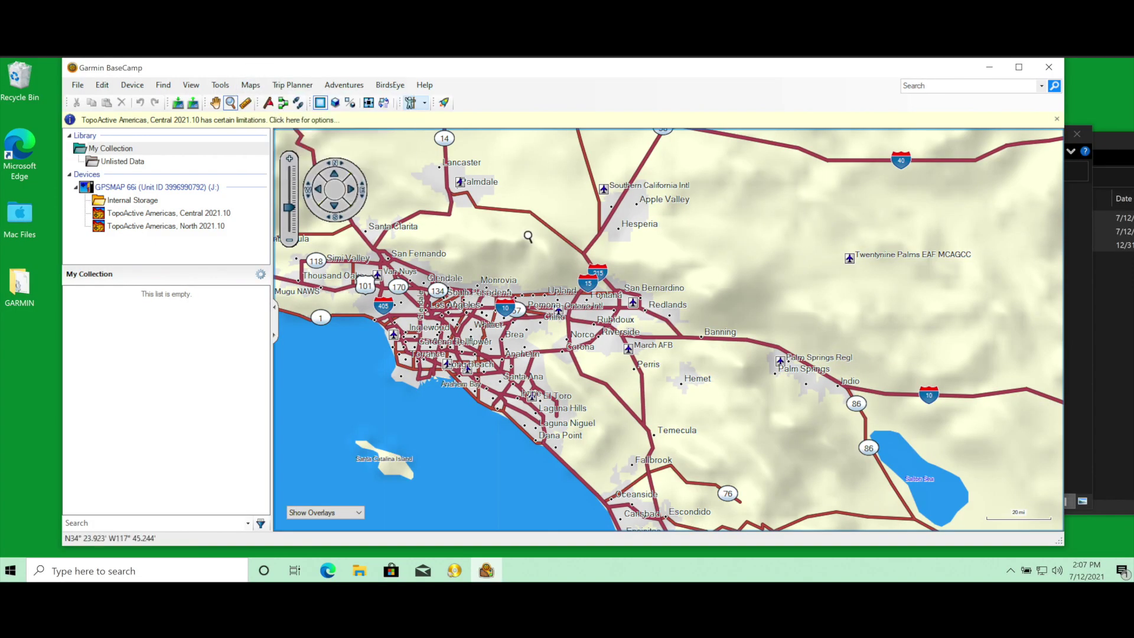
Examine the map's trail and contour detail in the San Bernardino National Forest, and close BaseCamp
{"action": "scroll", "coordinate": [509, 258], "scroll_direction": "up", "scroll_amount": 1}
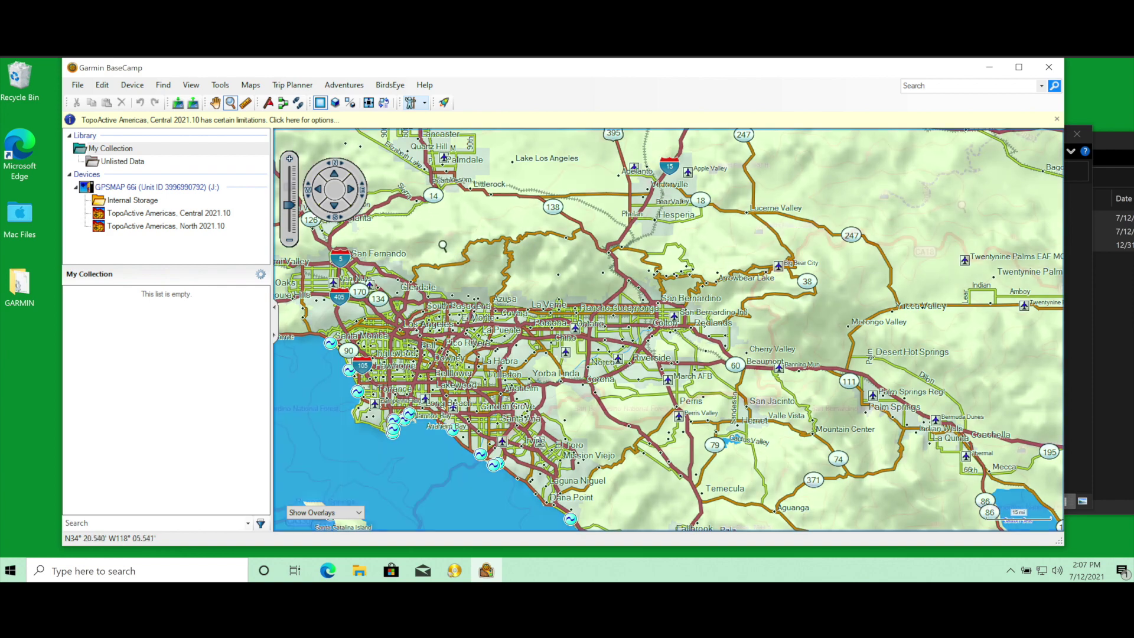
{"action": "scroll", "coordinate": [730, 273], "scroll_direction": "up", "scroll_amount": 9}
{"action": "left_click_drag", "start_coordinate": [914, 186], "coordinate": [867, 244]}
{"action": "left_click", "coordinate": [289, 240]}
{"action": "left_click", "coordinate": [290, 240]}
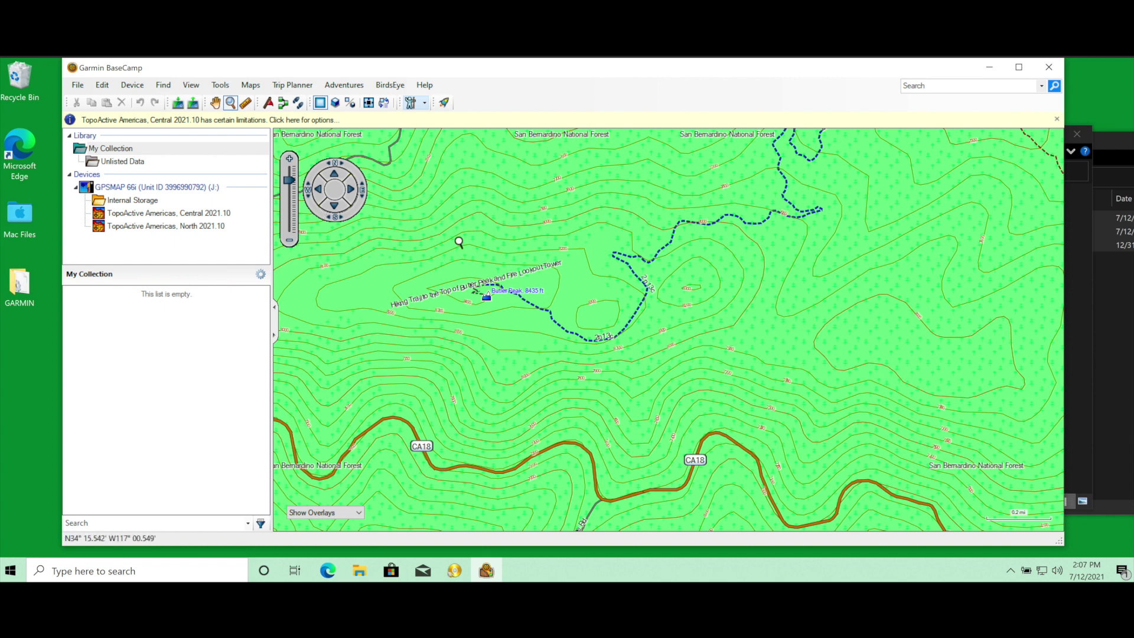
{"action": "left_click", "coordinate": [1050, 68]}
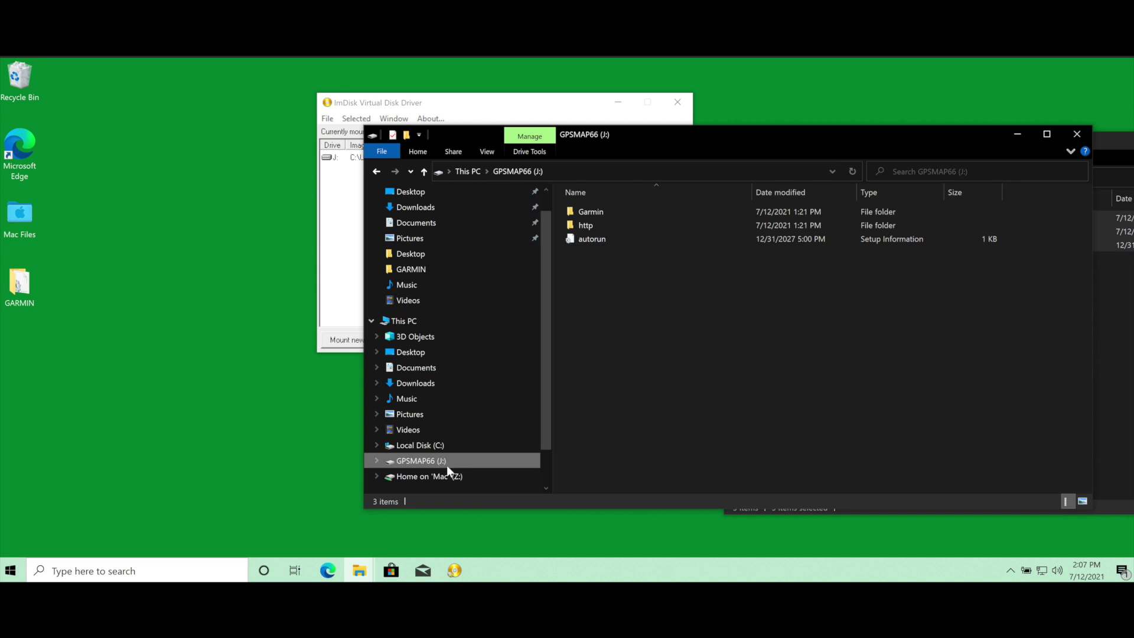
Remove the mounted J: virtual disk in ImDisk, forcing the volume to dismount
{"action": "left_click", "coordinate": [346, 299]}
{"action": "left_click", "coordinate": [417, 159]}
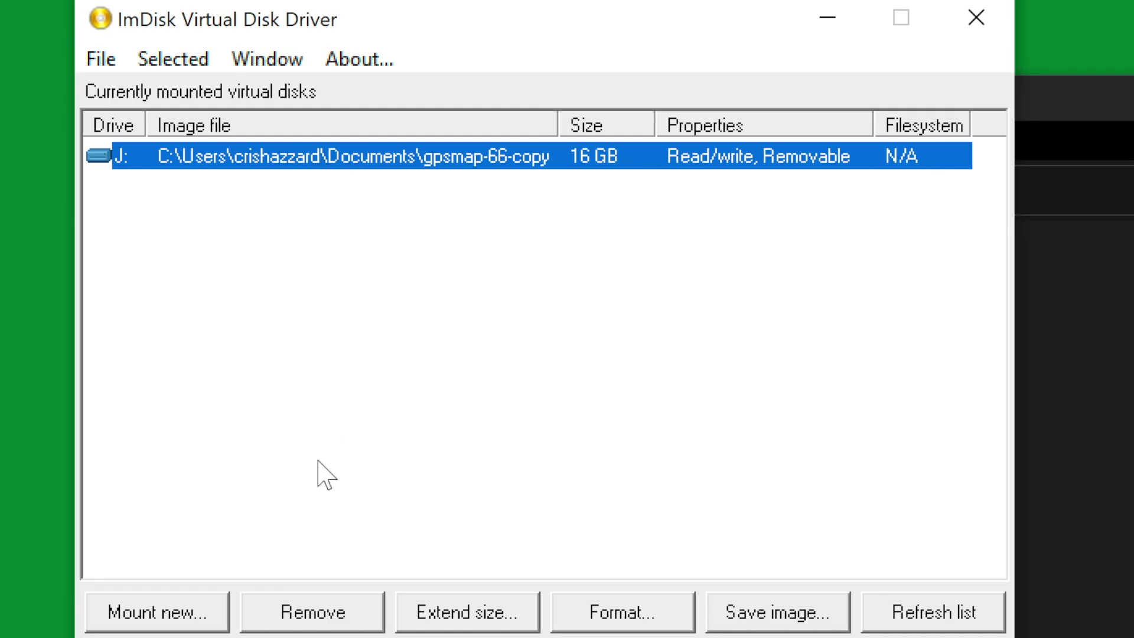
{"action": "left_click", "coordinate": [334, 617]}
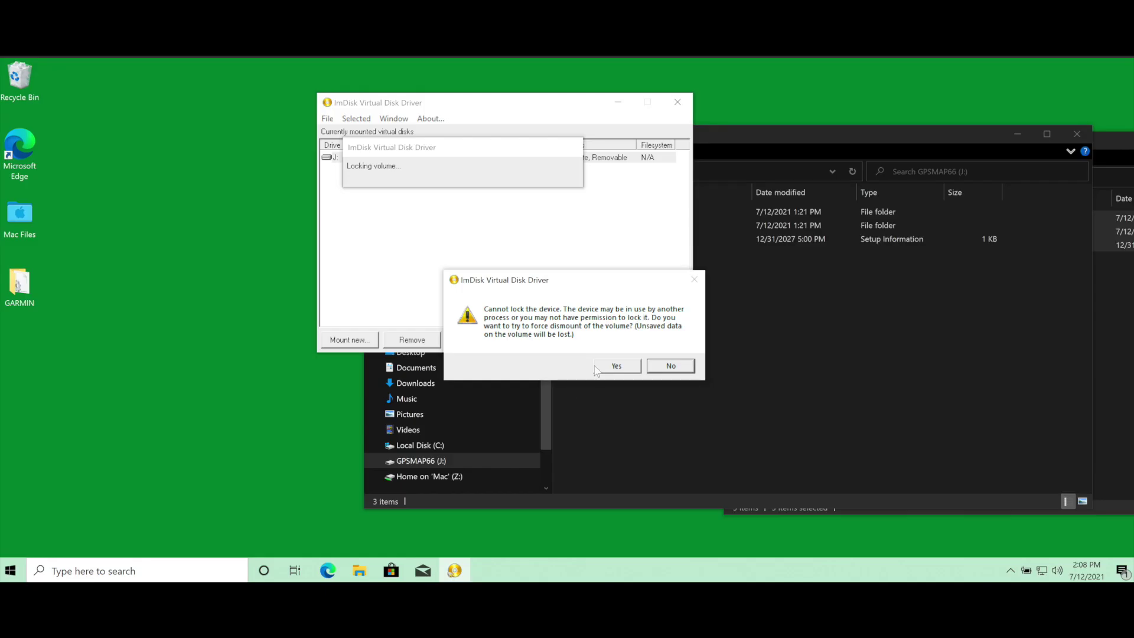
{"action": "left_click", "coordinate": [609, 366]}
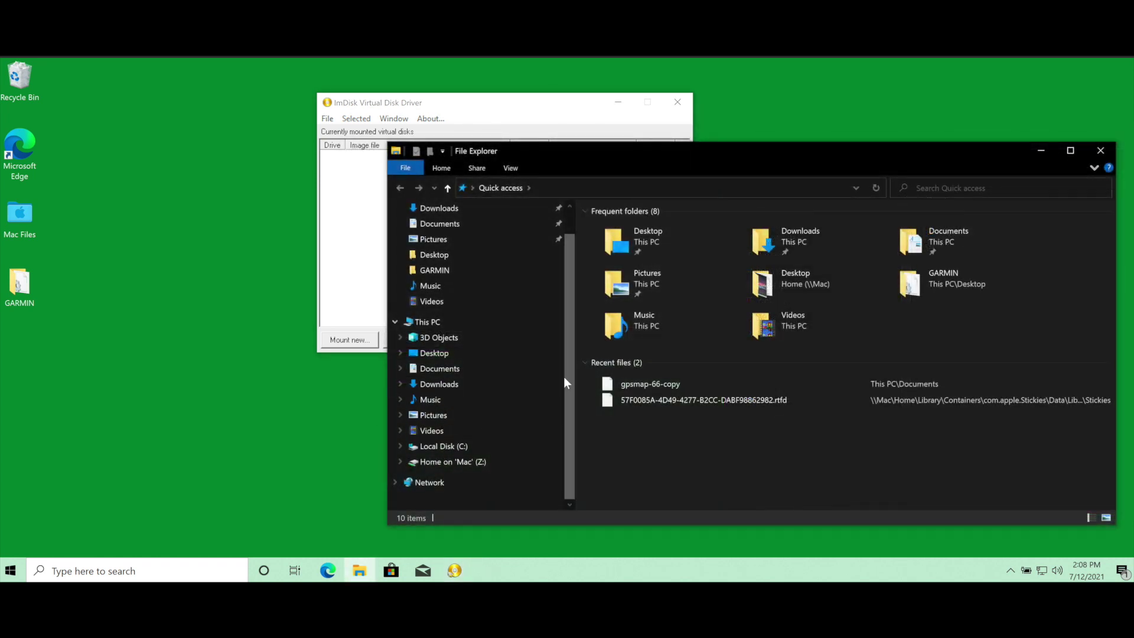
Locate the gpsmap-66-copy image file in the Documents folder
{"action": "left_click_drag", "start_coordinate": [569, 362], "coordinate": [567, 295]}
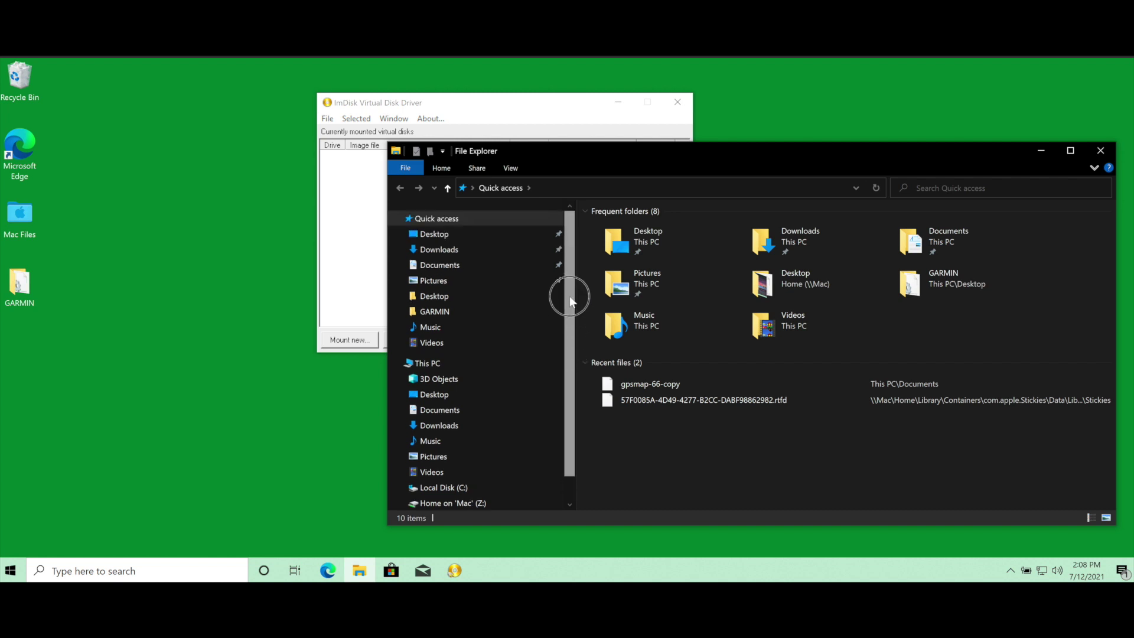
{"action": "left_click", "coordinate": [479, 267]}
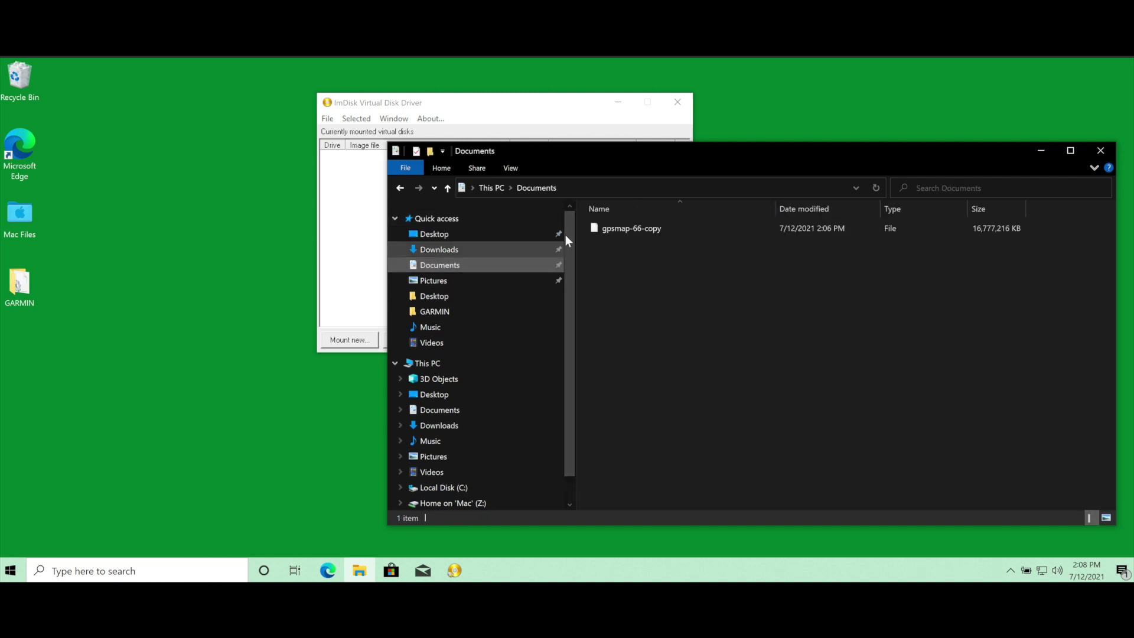
{"action": "left_click", "coordinate": [618, 226]}
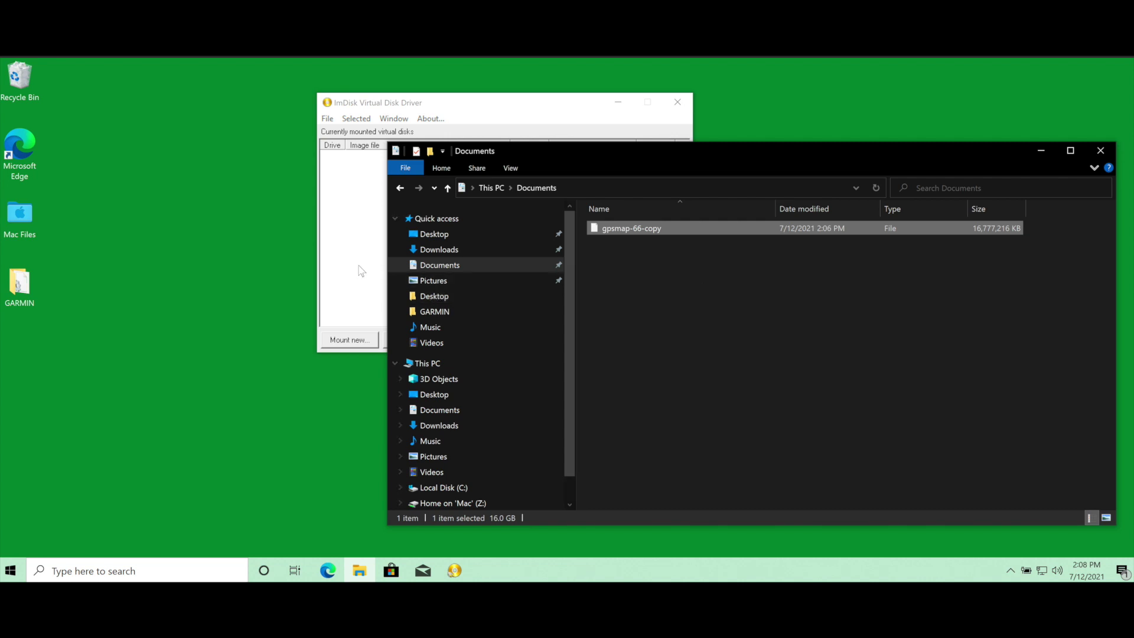
Mount the existing gpsmap-66-copy image from Documents in ImDisk as drive E, with the removable media option
{"action": "left_click", "coordinate": [360, 271]}
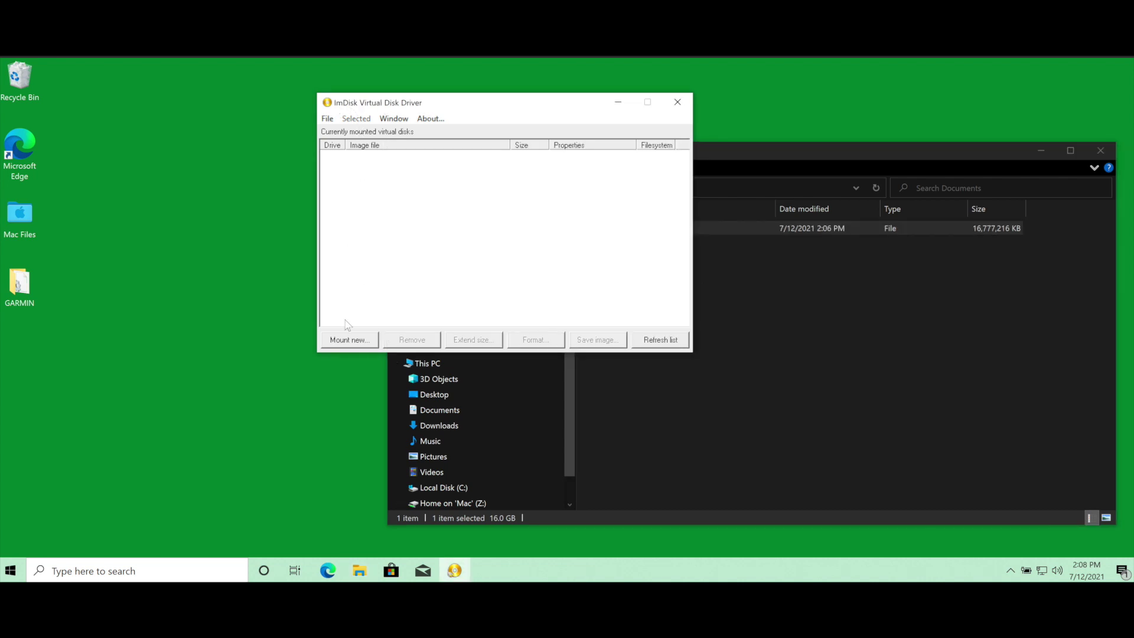
{"action": "left_click", "coordinate": [349, 339]}
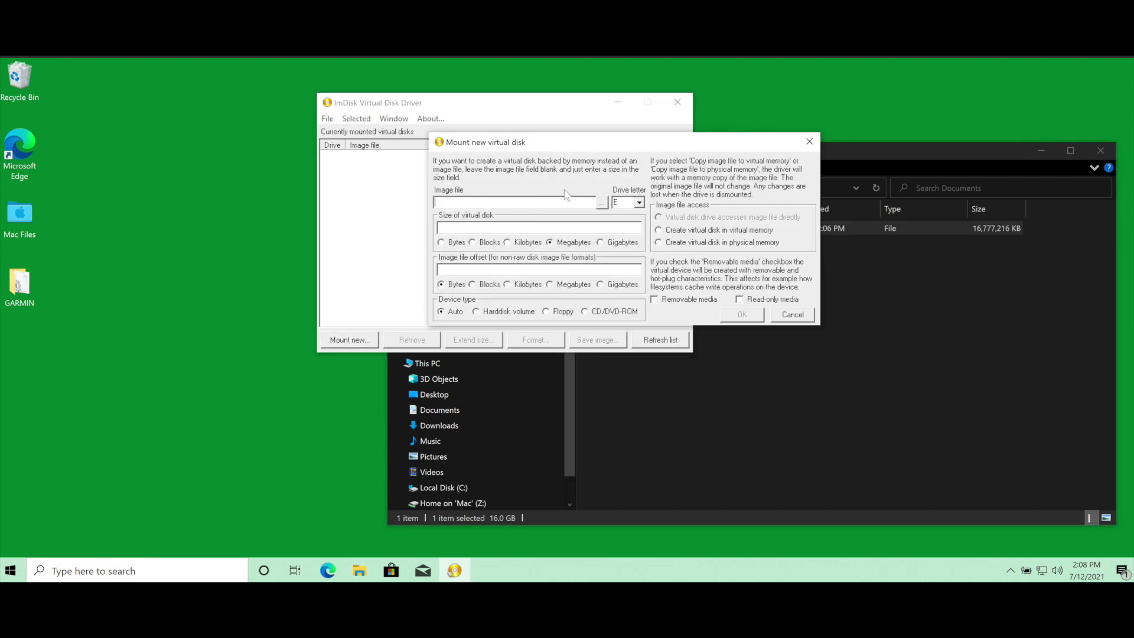
{"action": "left_click", "coordinate": [602, 203]}
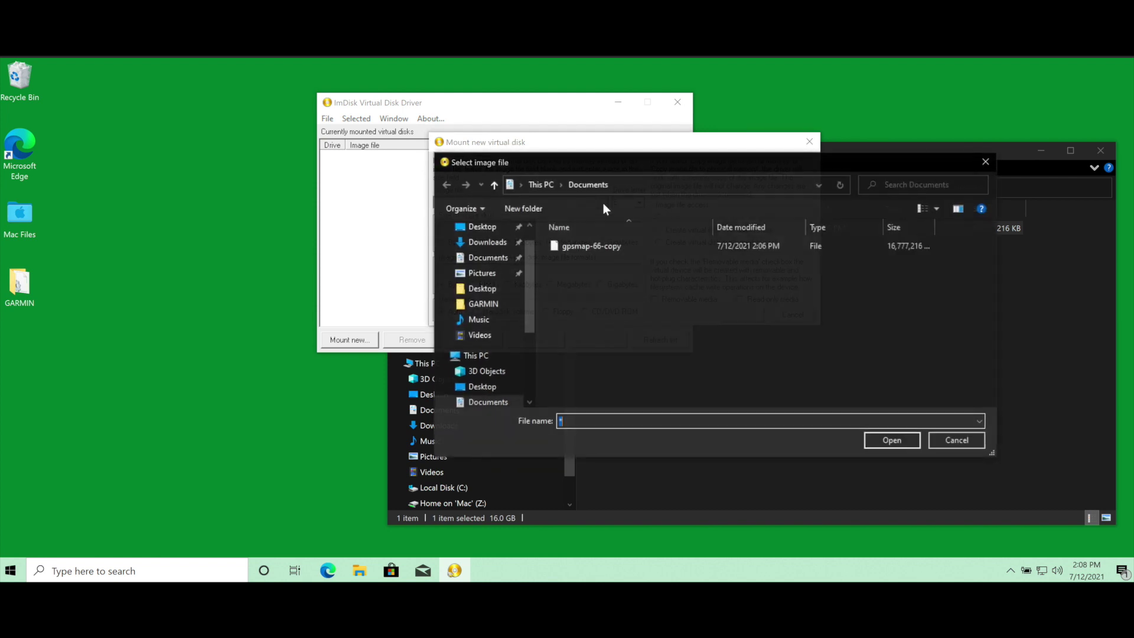
{"action": "left_click", "coordinate": [582, 251]}
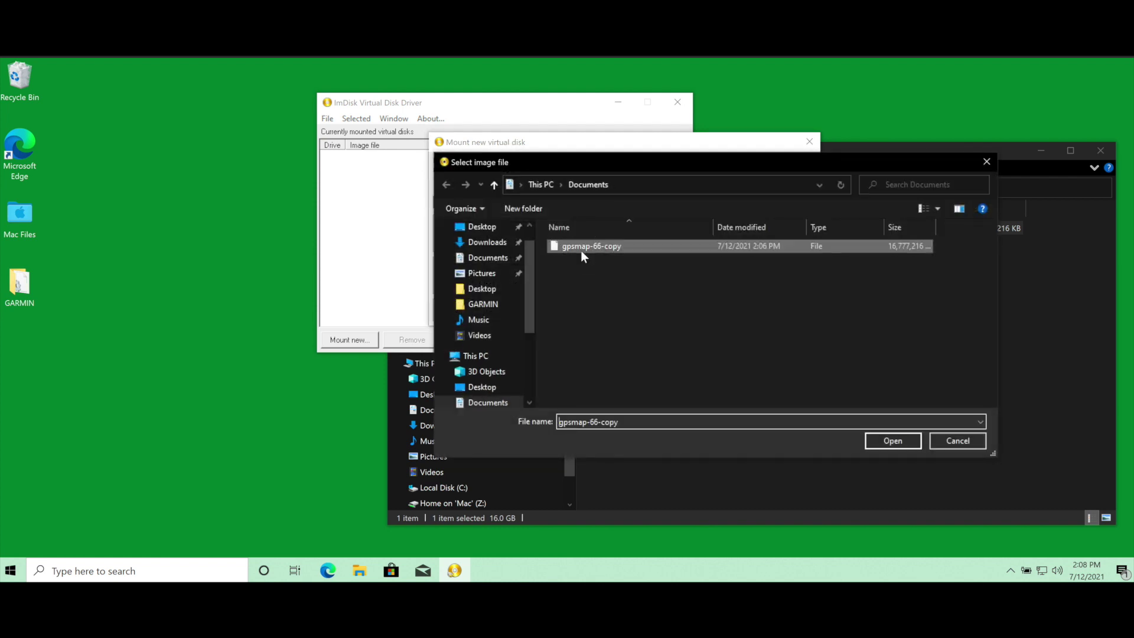
{"action": "left_click", "coordinate": [893, 440]}
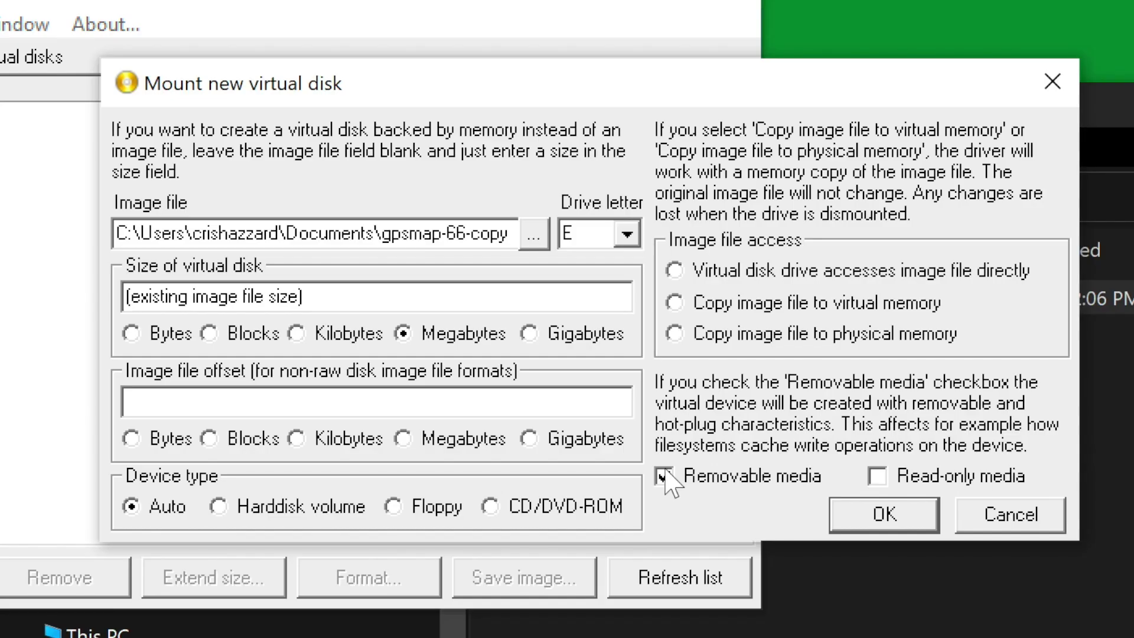
{"action": "left_click", "coordinate": [655, 300]}
{"action": "left_click", "coordinate": [873, 515]}
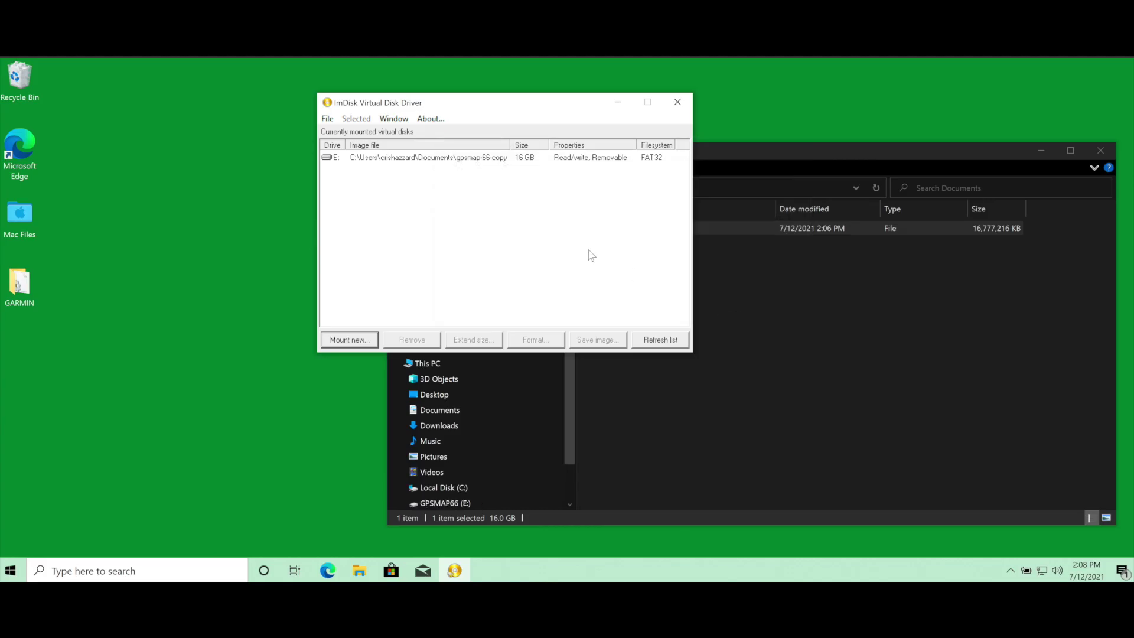
Check the contents of the mounted GPSMAP66 (E:) drive in File Explorer
{"action": "left_click", "coordinate": [566, 394]}
{"action": "left_click", "coordinate": [487, 502]}
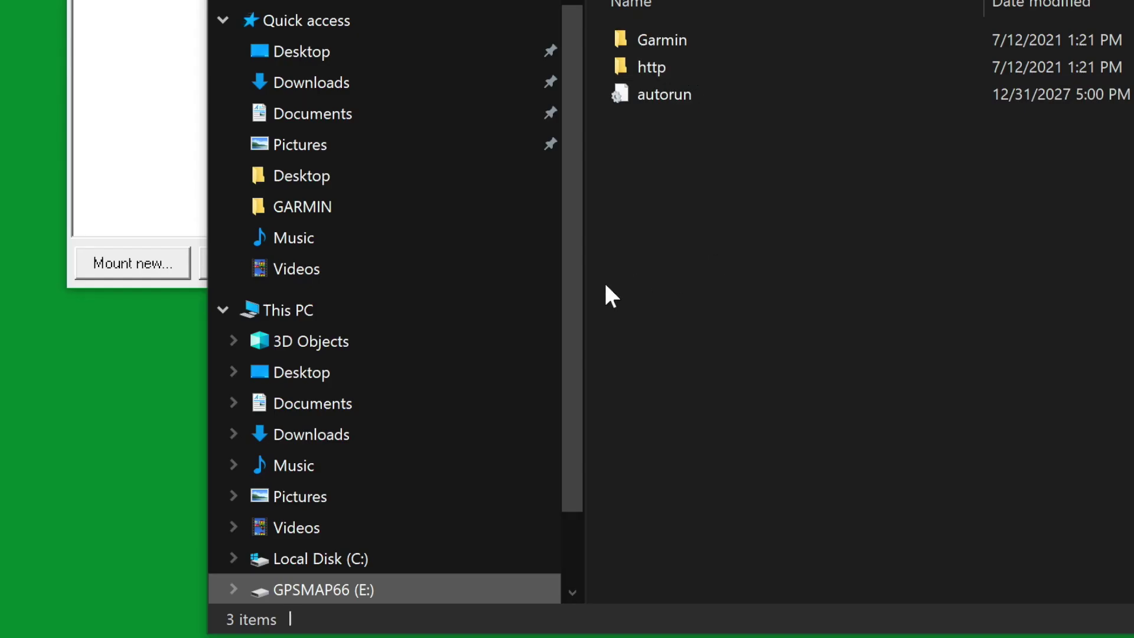
{"action": "left_click_drag", "start_coordinate": [569, 286], "coordinate": [568, 439]}
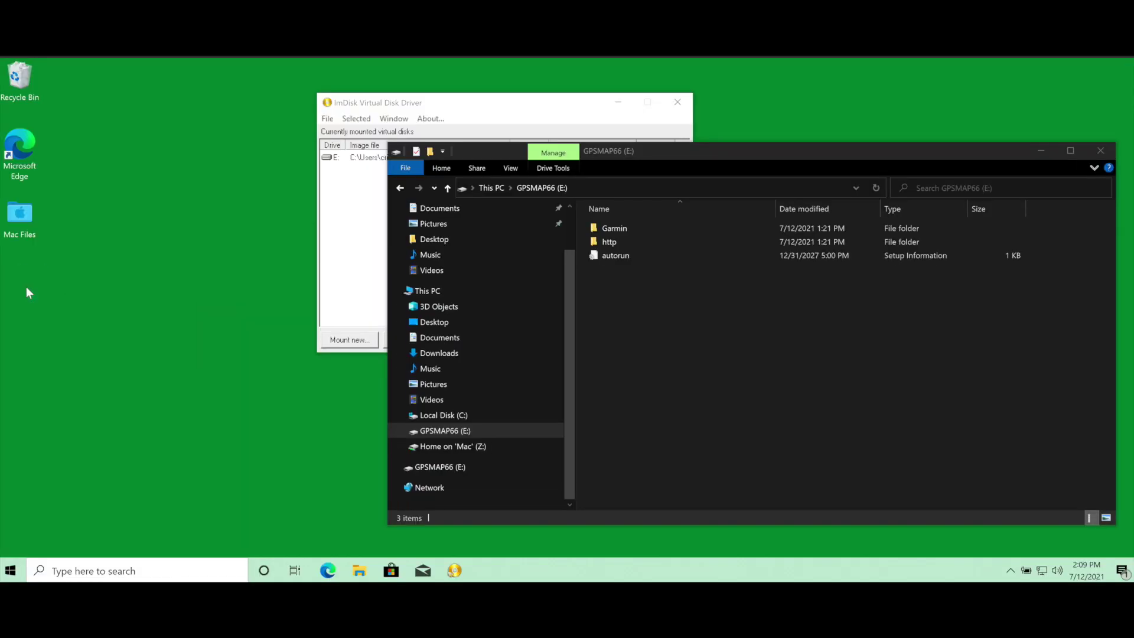
{"action": "left_click", "coordinate": [437, 435]}
Remove the E: virtual disk in ImDisk with a forced dismount, and close the ImDisk window
{"action": "left_click", "coordinate": [359, 251]}
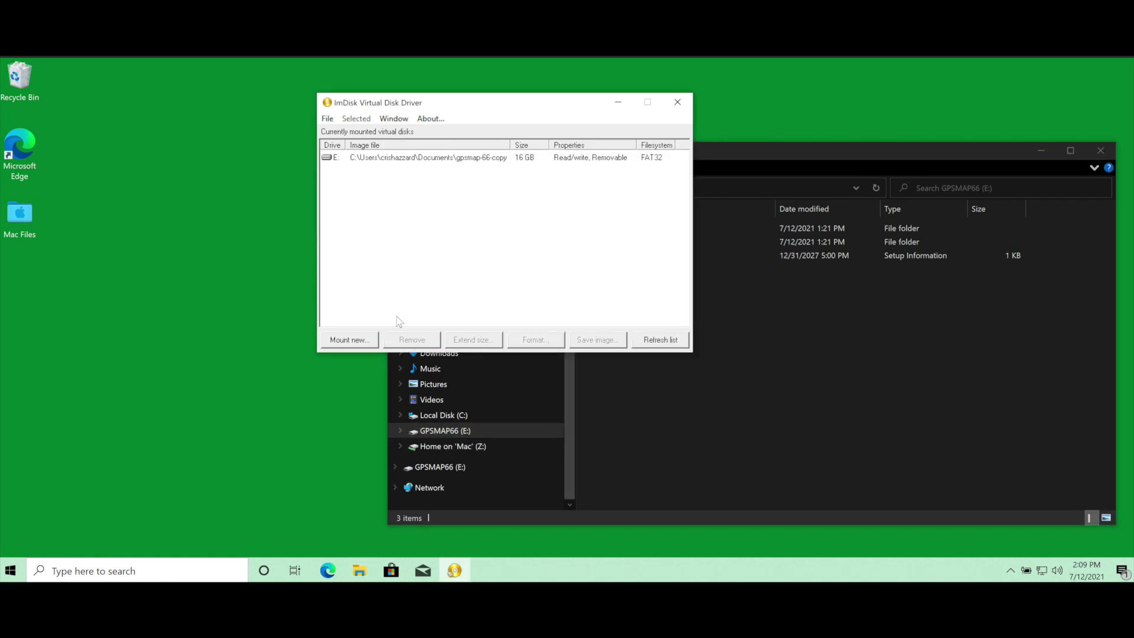
{"action": "left_click", "coordinate": [407, 157]}
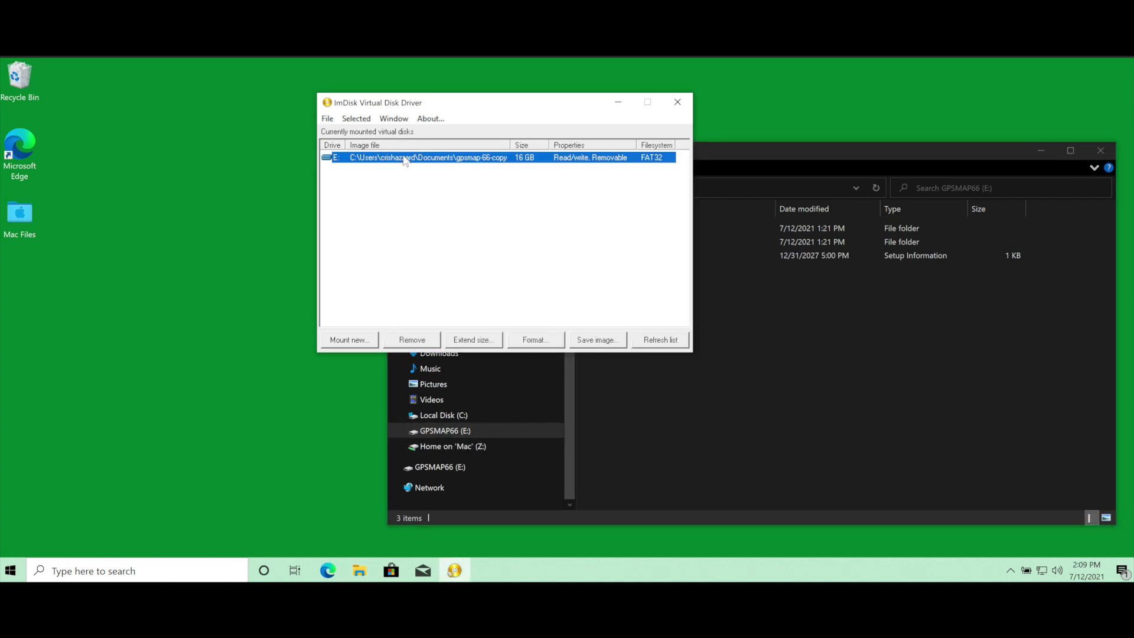
{"action": "left_click", "coordinate": [428, 332]}
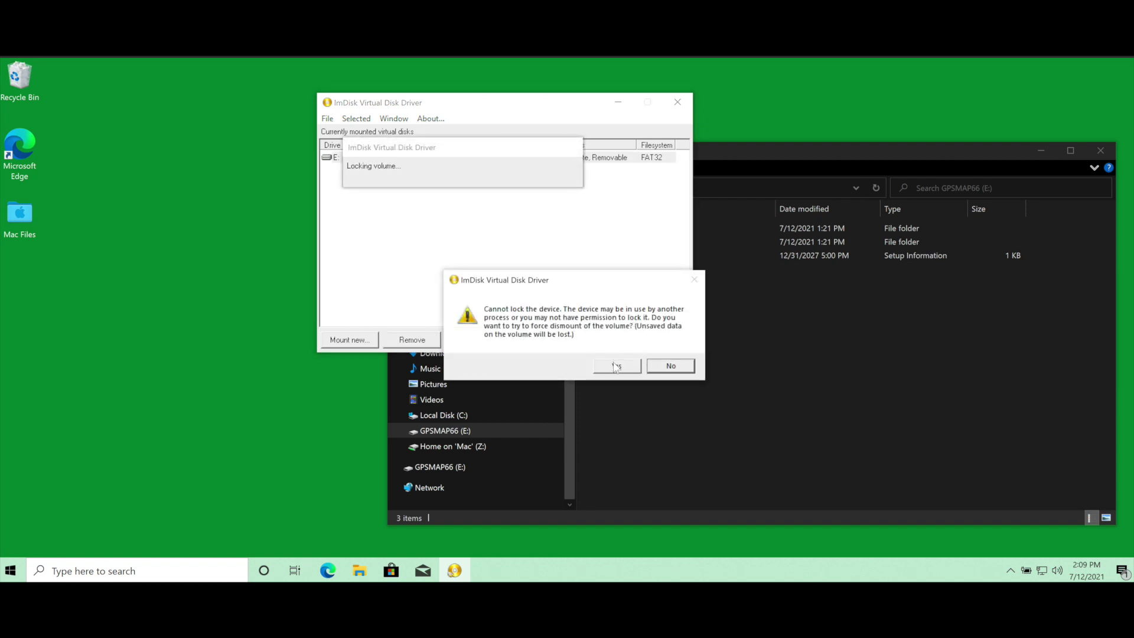
{"action": "left_click", "coordinate": [613, 364]}
{"action": "left_click", "coordinate": [678, 102]}
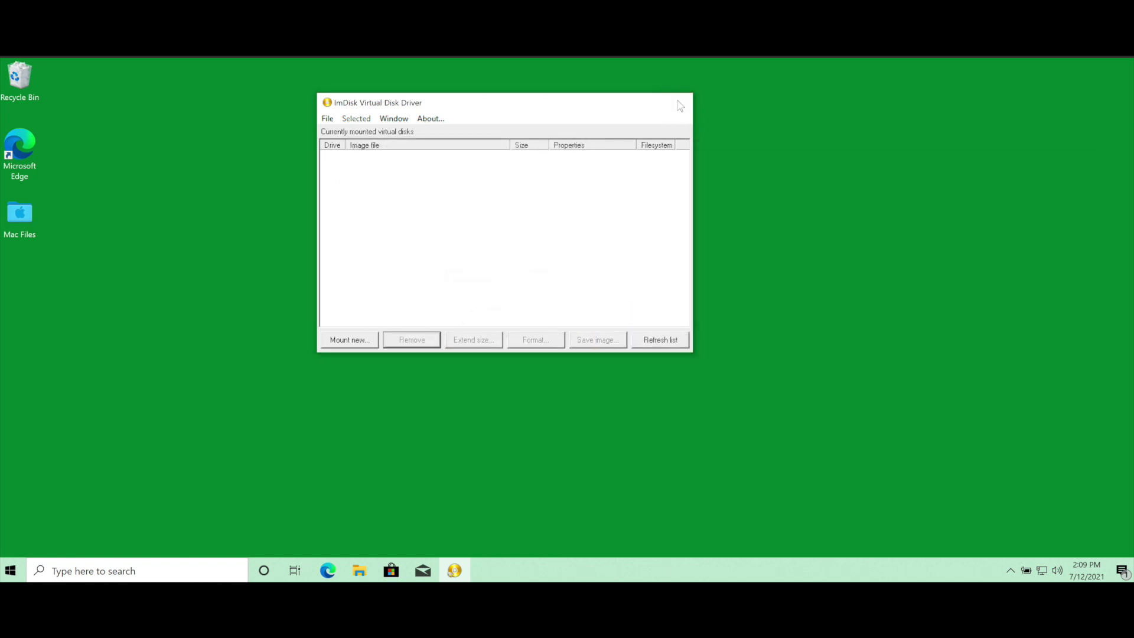